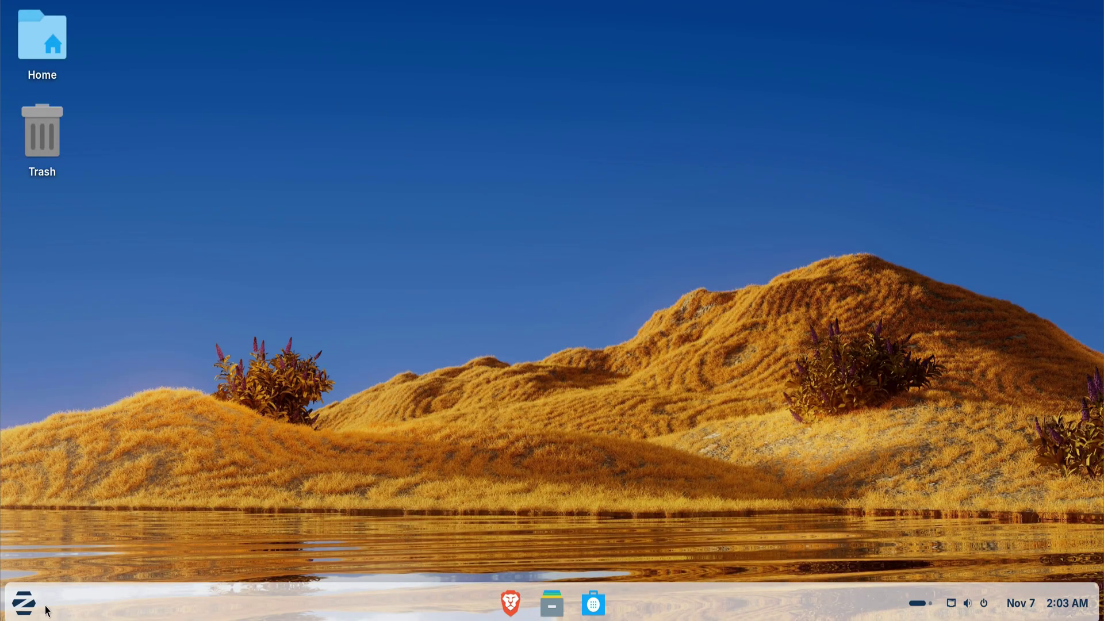
Launch Software Updater, see 332.3 MB of pending updates, and dismiss it without installing.
left_click(24, 602)
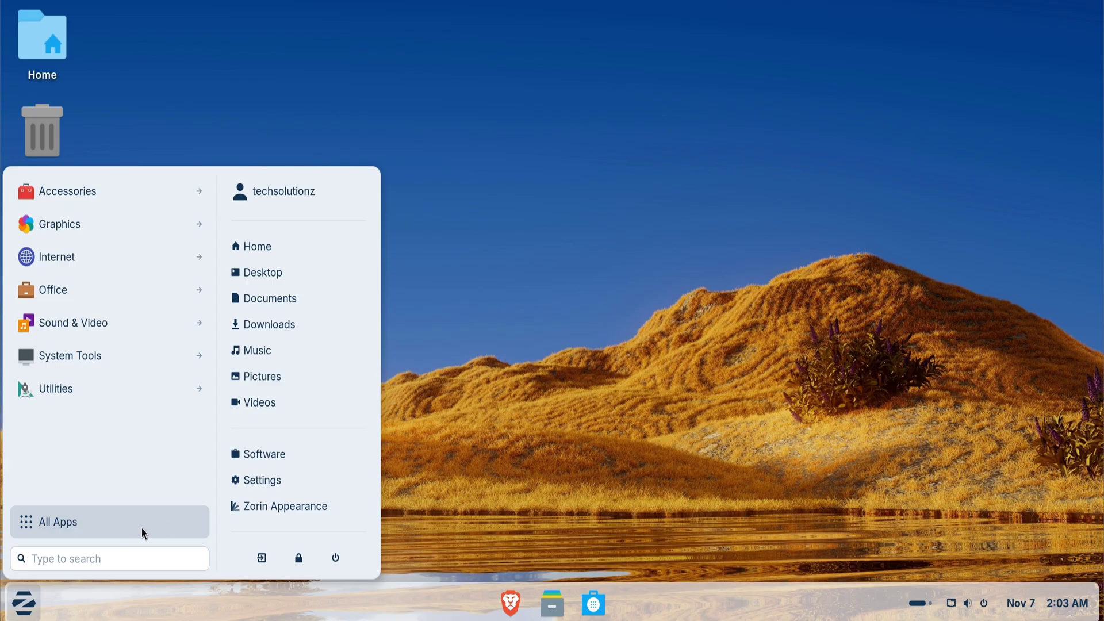
type("soft")
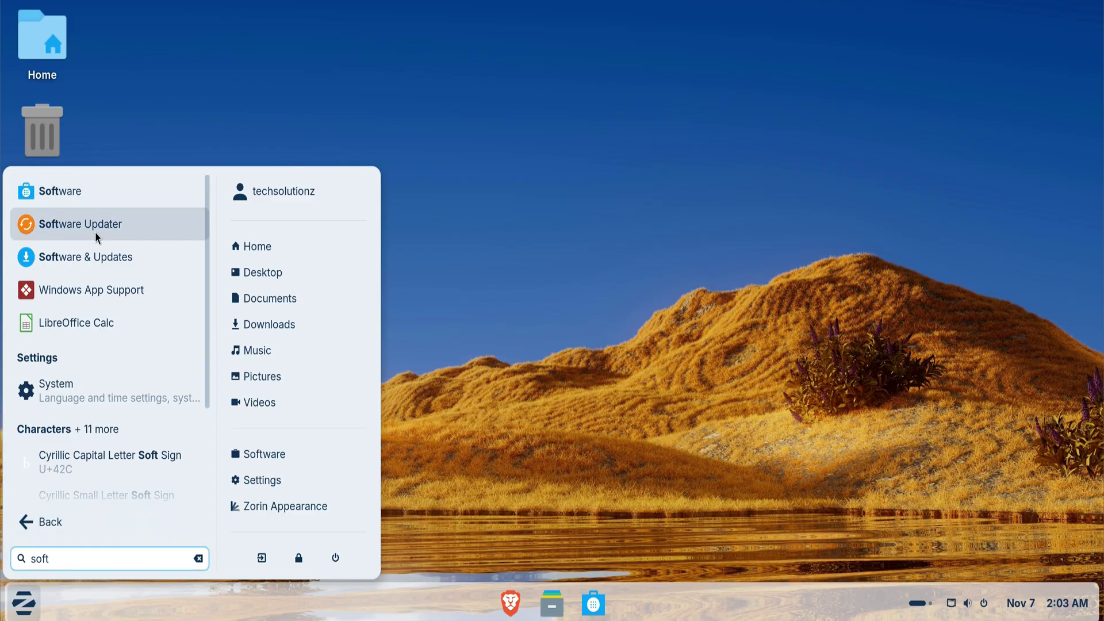
left_click(96, 227)
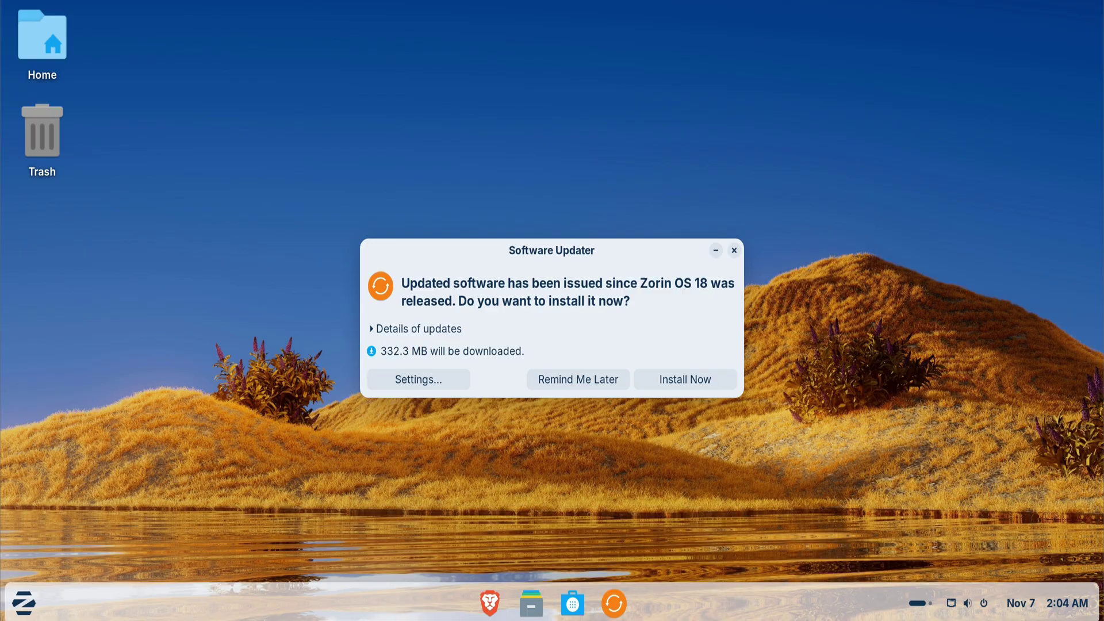
left_click(737, 251)
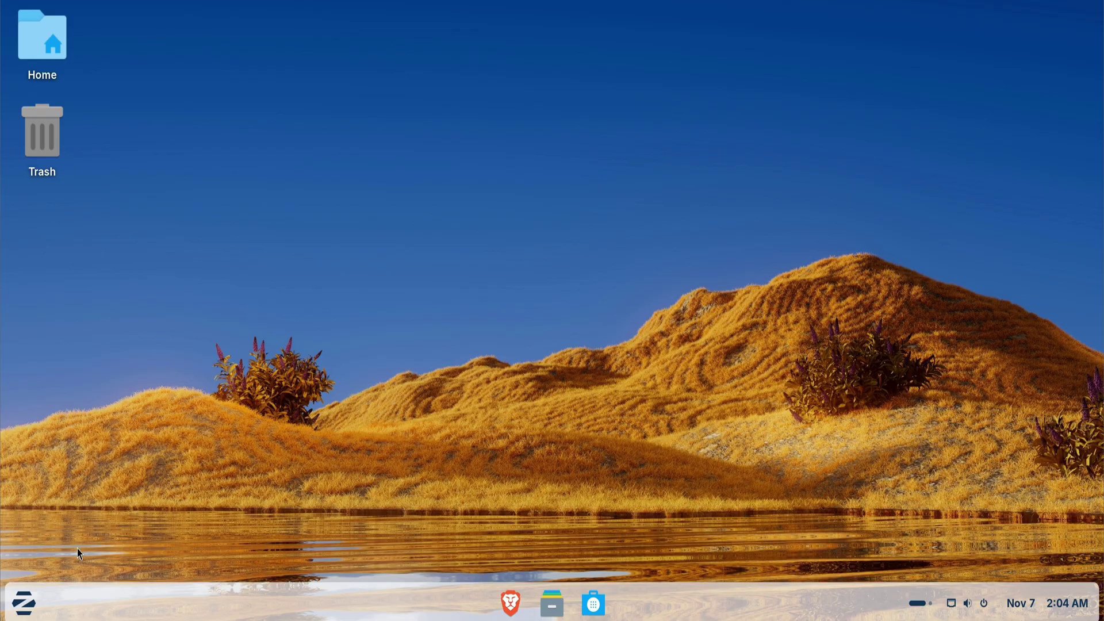
Launch Gufw with your password and turn the firewall on: incoming denied, outgoing allowed.
left_click(23, 603)
type("f")
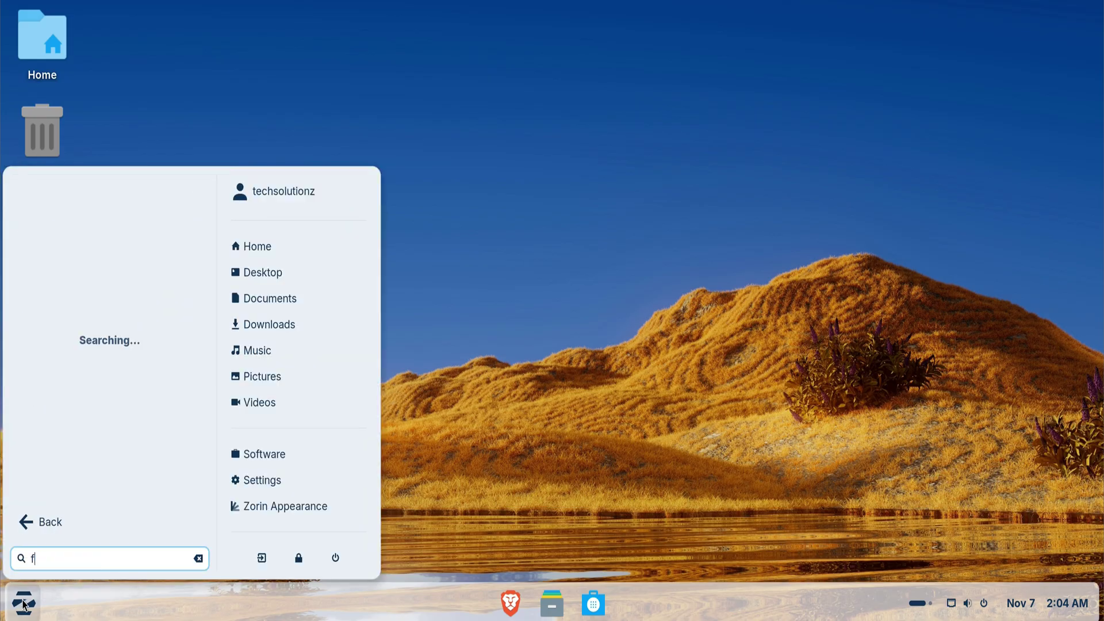
type("ire")
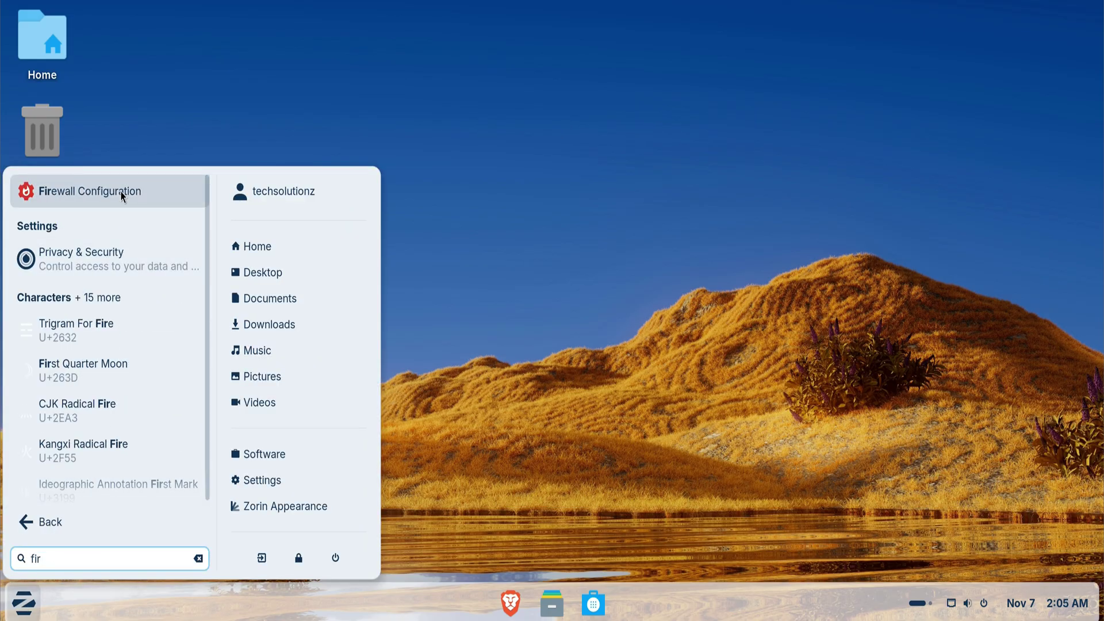
left_click(87, 191)
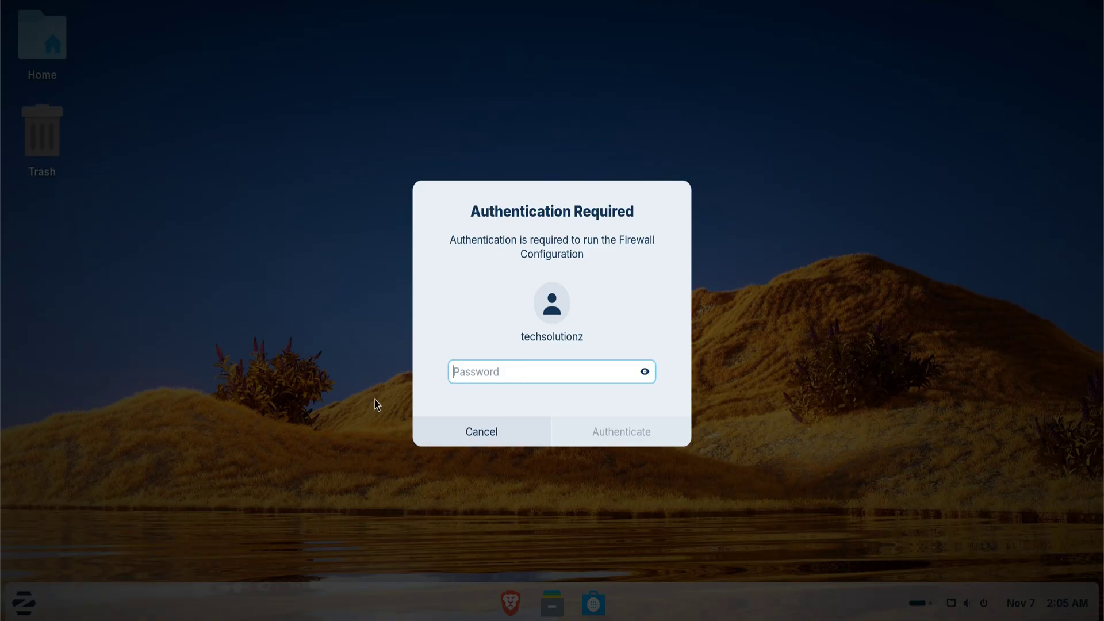
type("••••••")
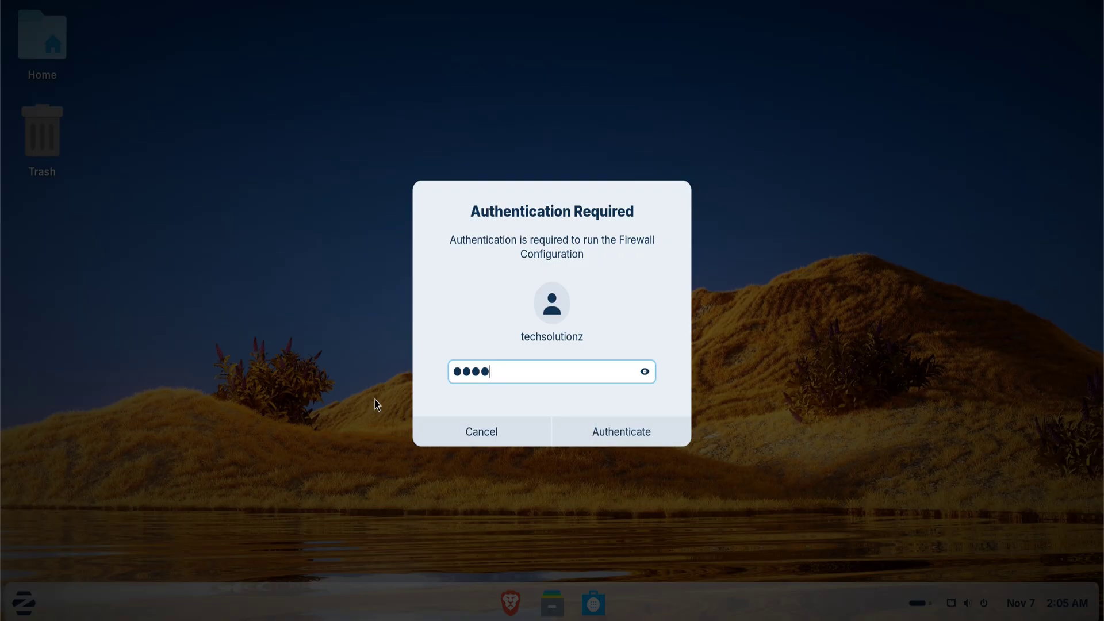
left_click(641, 431)
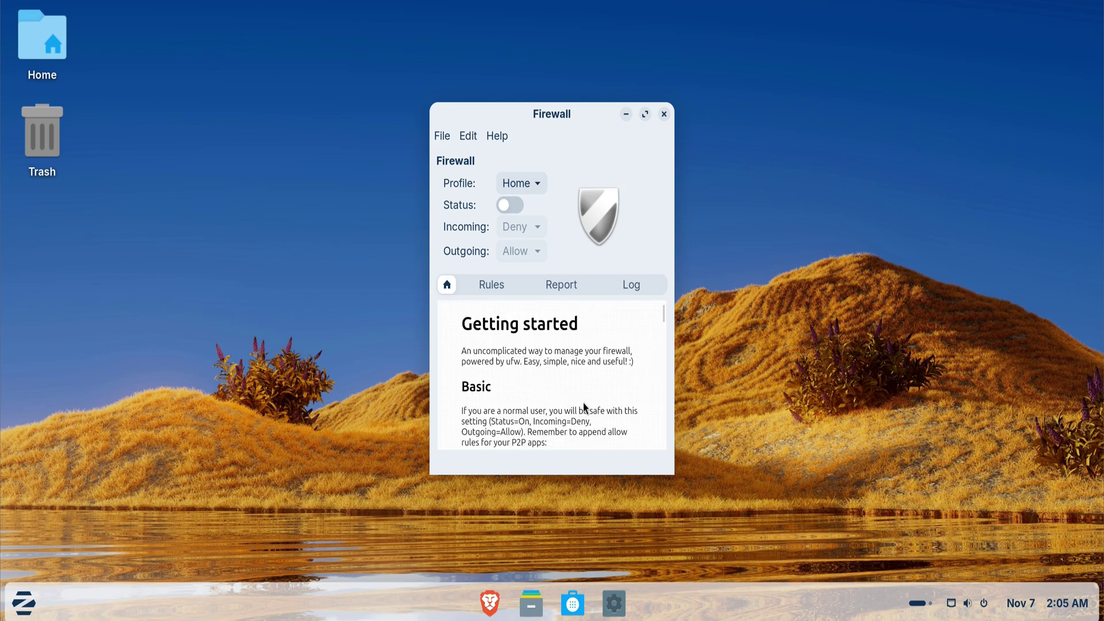
left_click(509, 204)
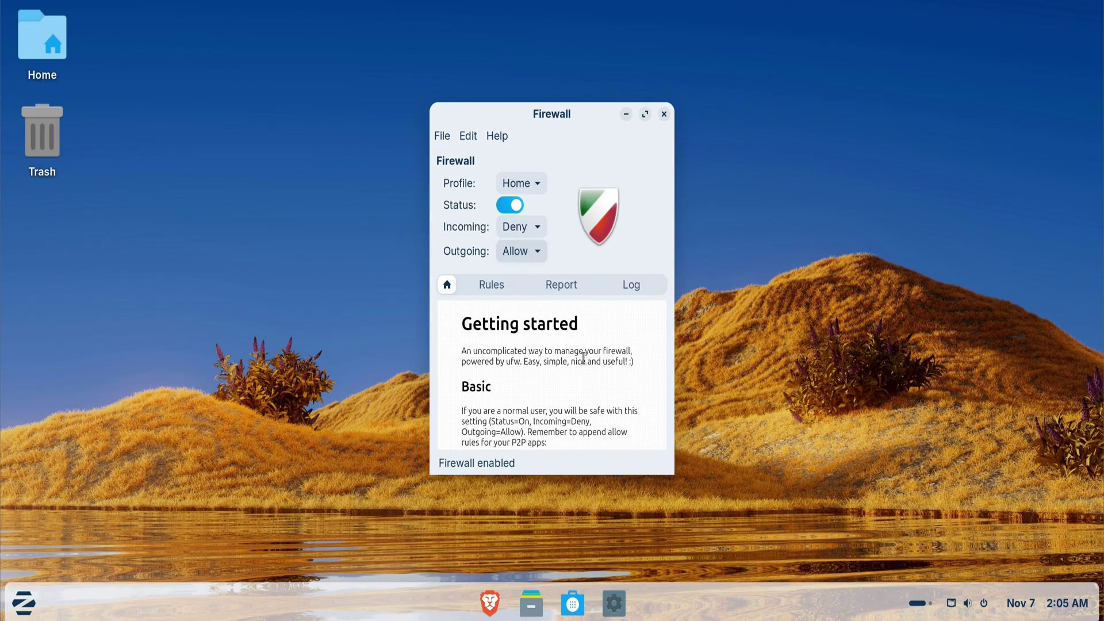
Close Gufw, then find Flatseal in GNOME Software and install it from Flathub.
left_click(662, 114)
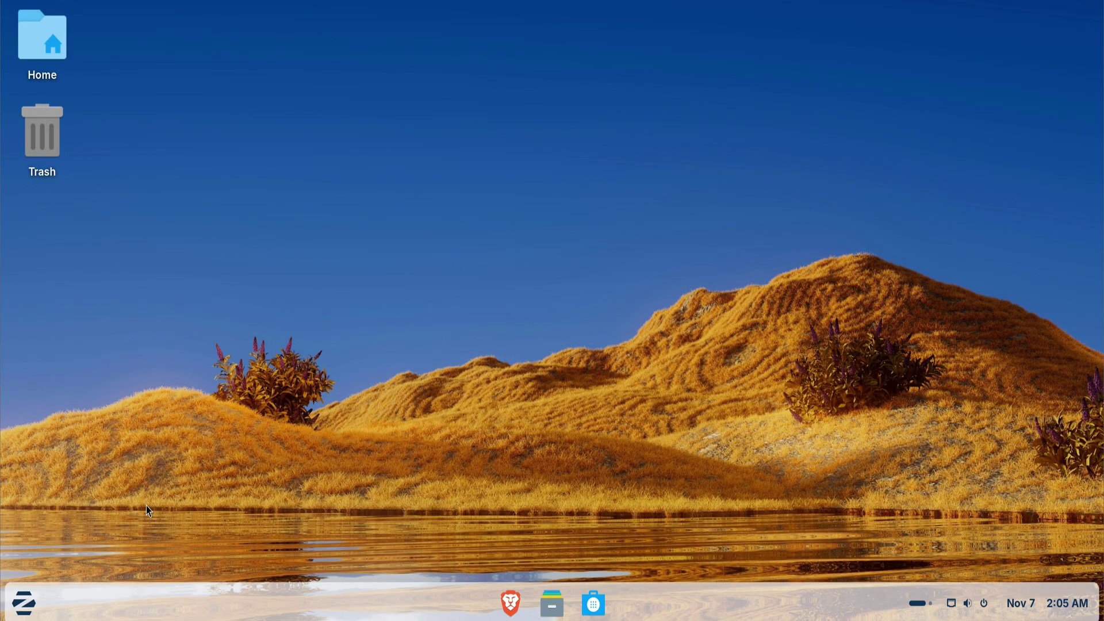
left_click(23, 602)
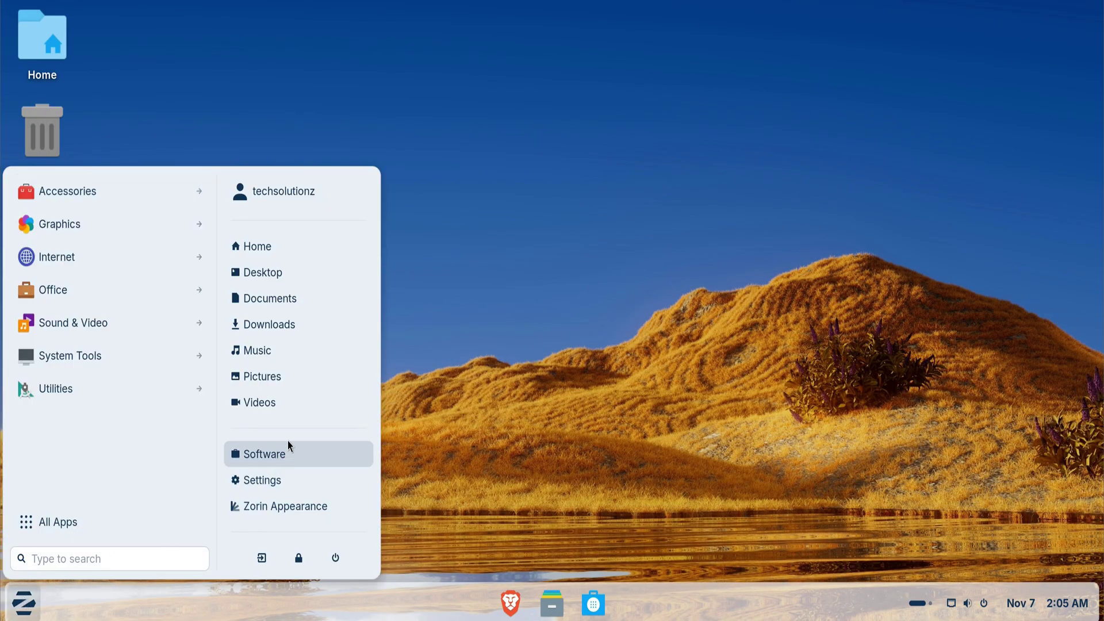
left_click(259, 455)
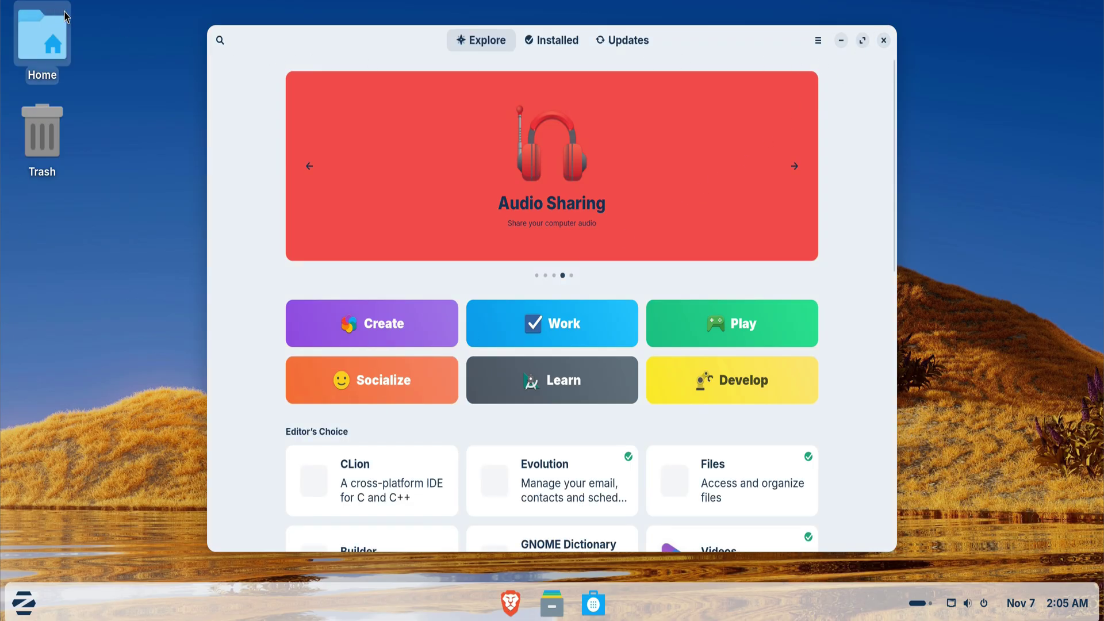
left_click(219, 40)
type("f")
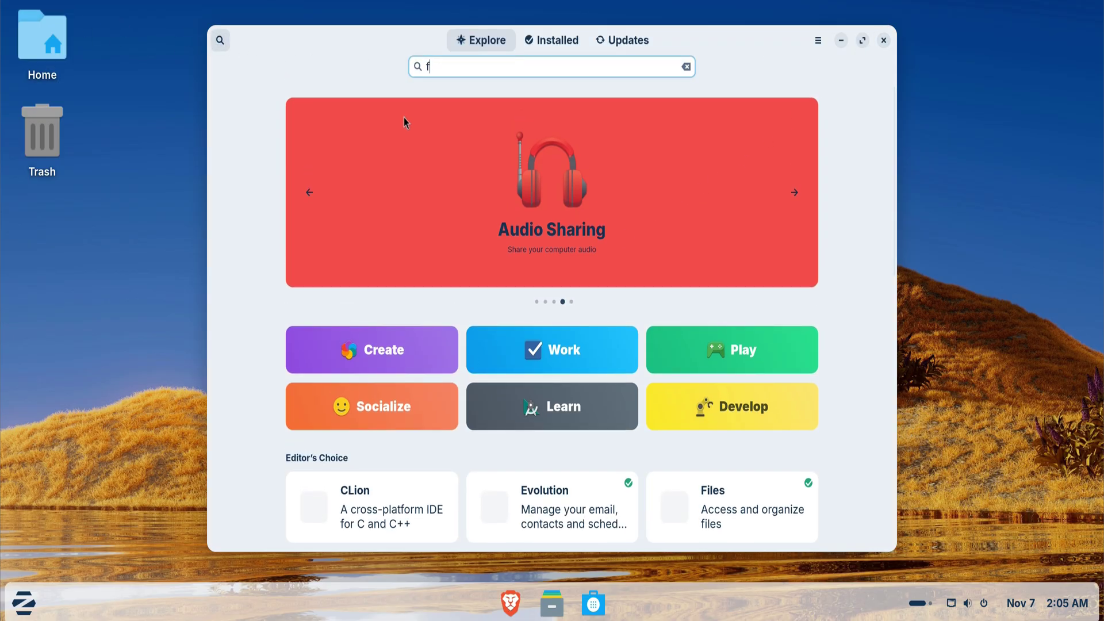
type("latsea")
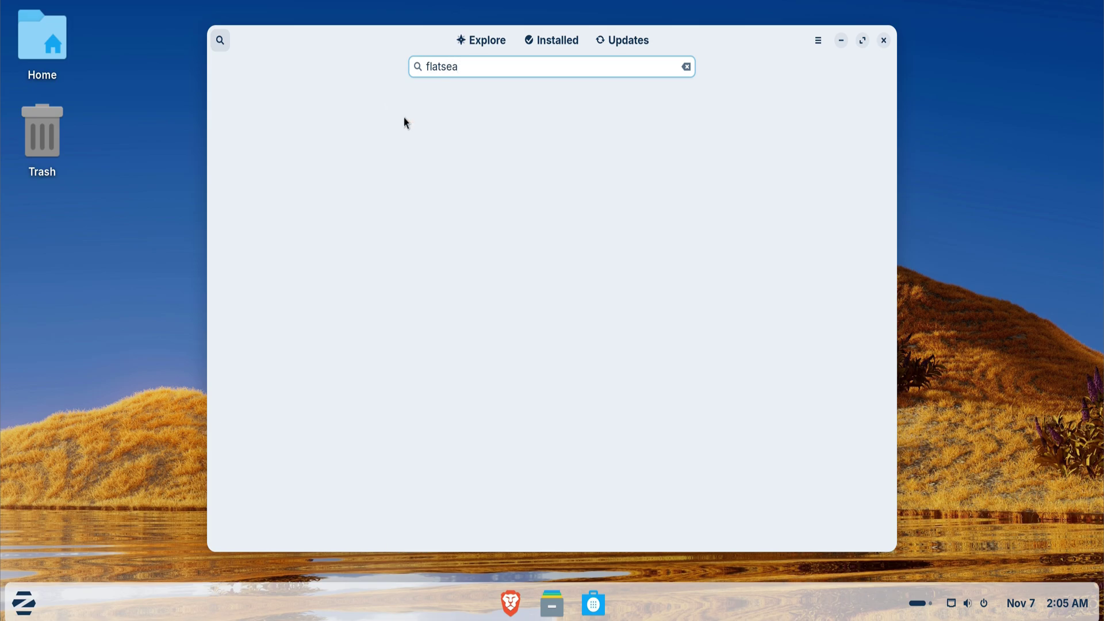
left_click(473, 123)
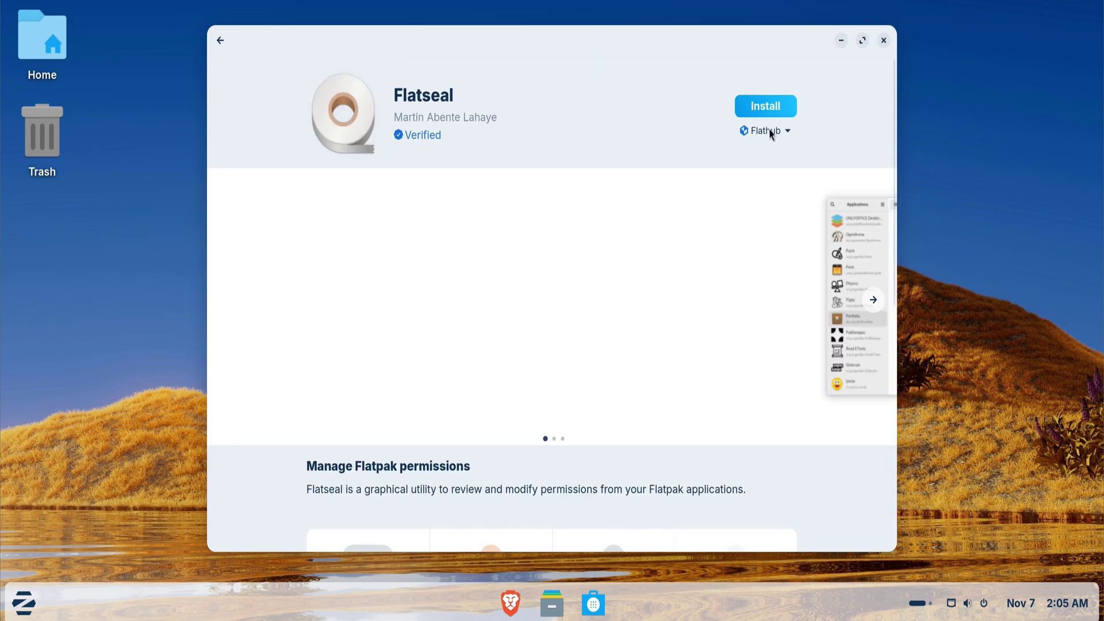
left_click(765, 105)
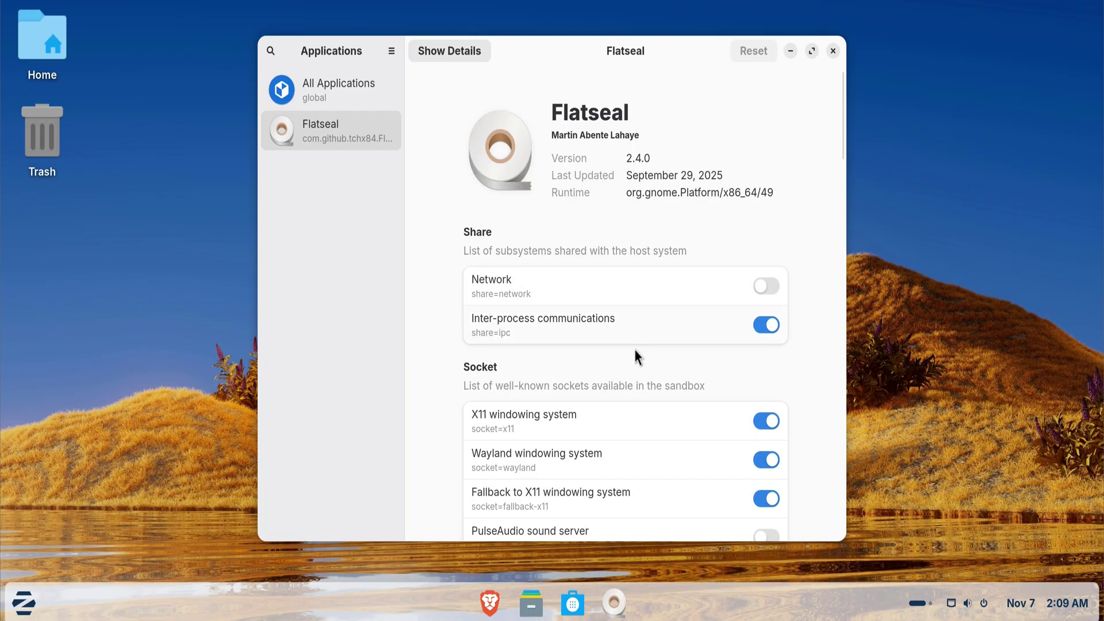
scroll(641, 396, "down", 3)
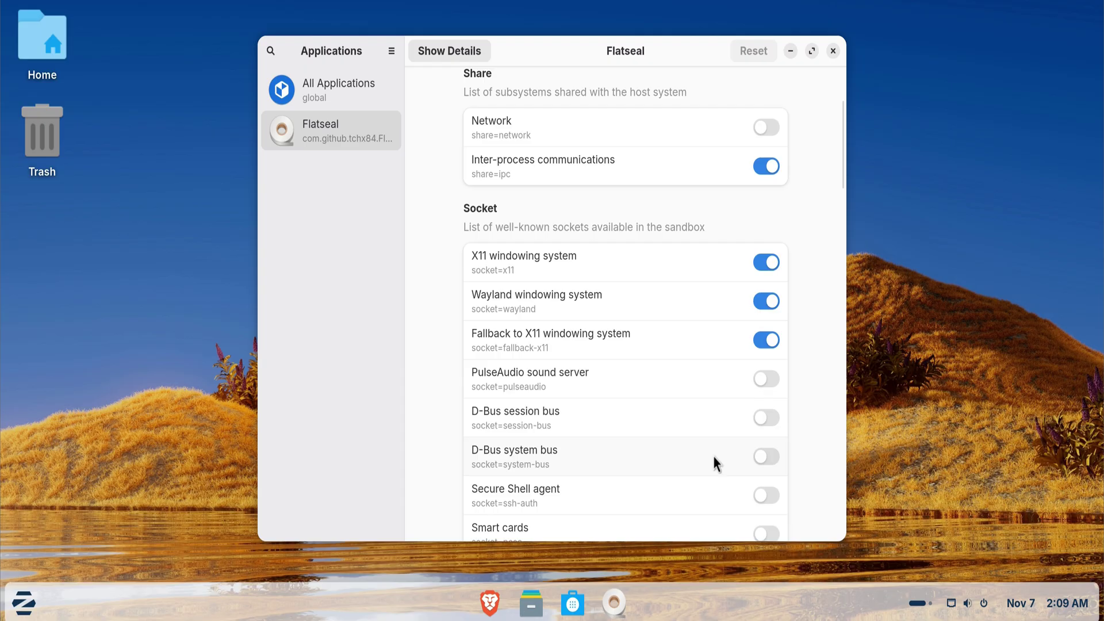
scroll(714, 457, "down", 3)
scroll(713, 456, "down", 3)
scroll(713, 456, "down", 3)
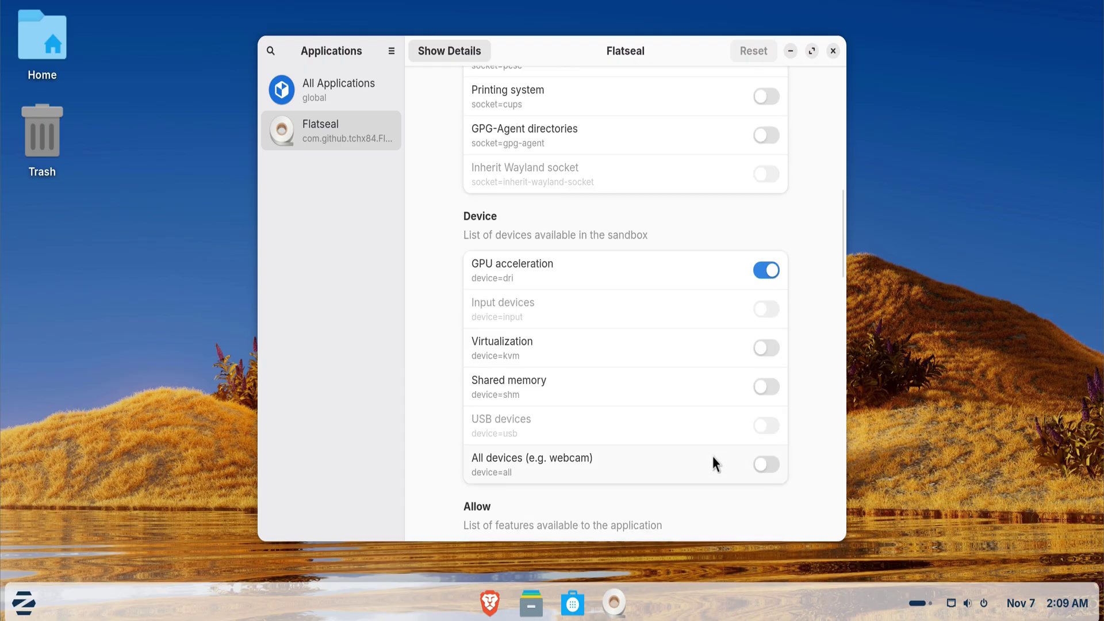
scroll(712, 456, "down", 2)
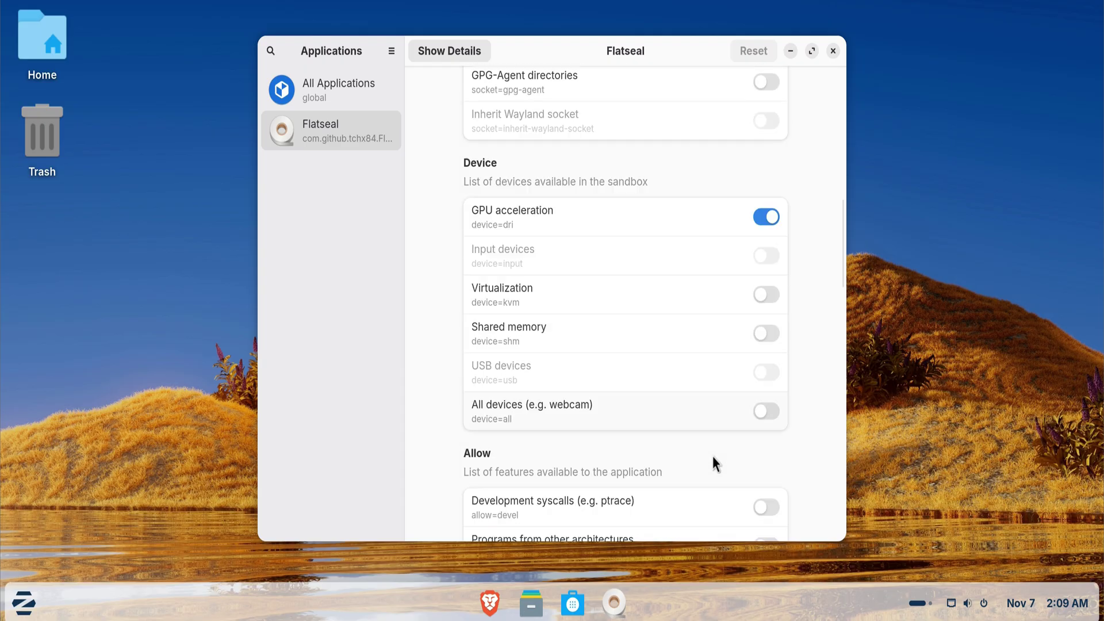
scroll(712, 456, "down", 2)
scroll(712, 456, "down", 3)
scroll(709, 459, "down", 3)
scroll(708, 459, "down", 3)
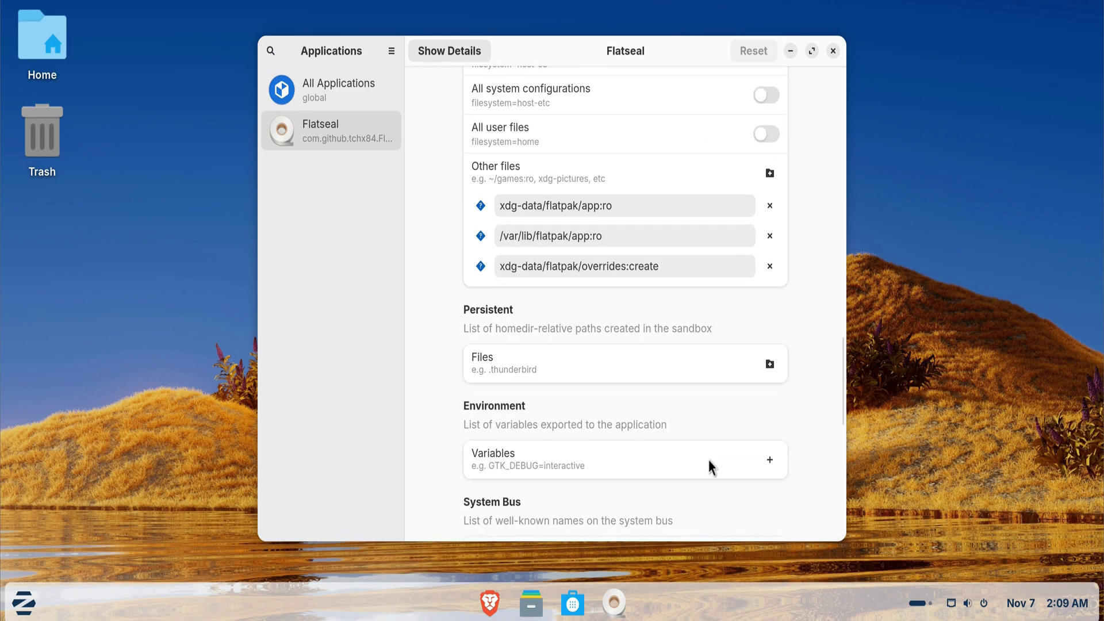
scroll(709, 460, "down", 3)
scroll(708, 459, "down", 2)
scroll(708, 460, "down", 2)
scroll(708, 457, "down", 1)
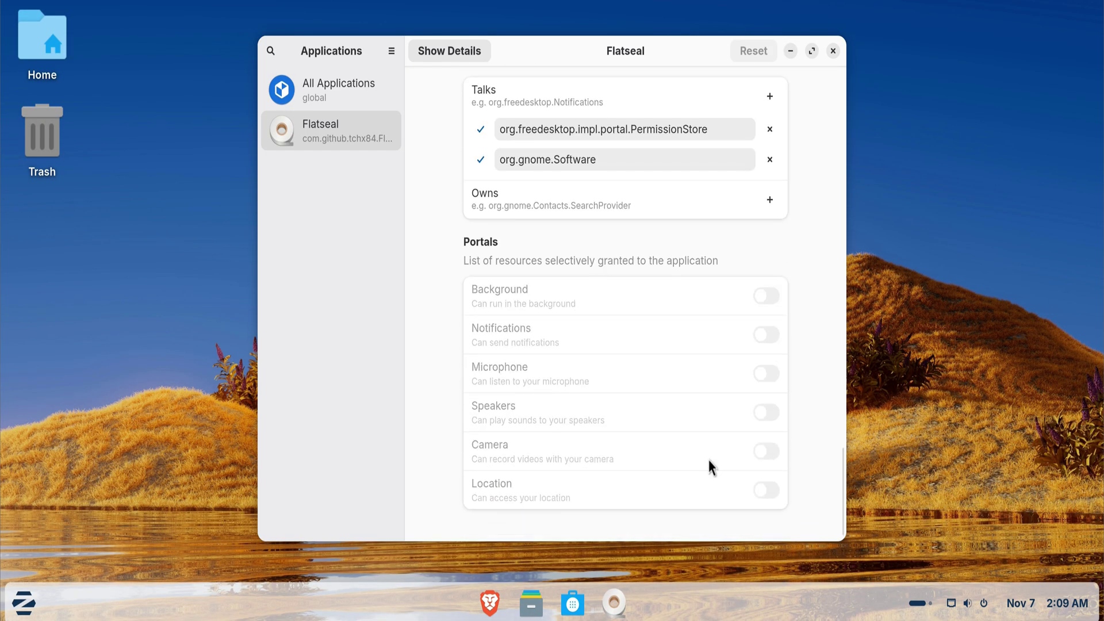
scroll(707, 457, "up", 3)
scroll(707, 460, "up", 4)
scroll(705, 461, "up", 4)
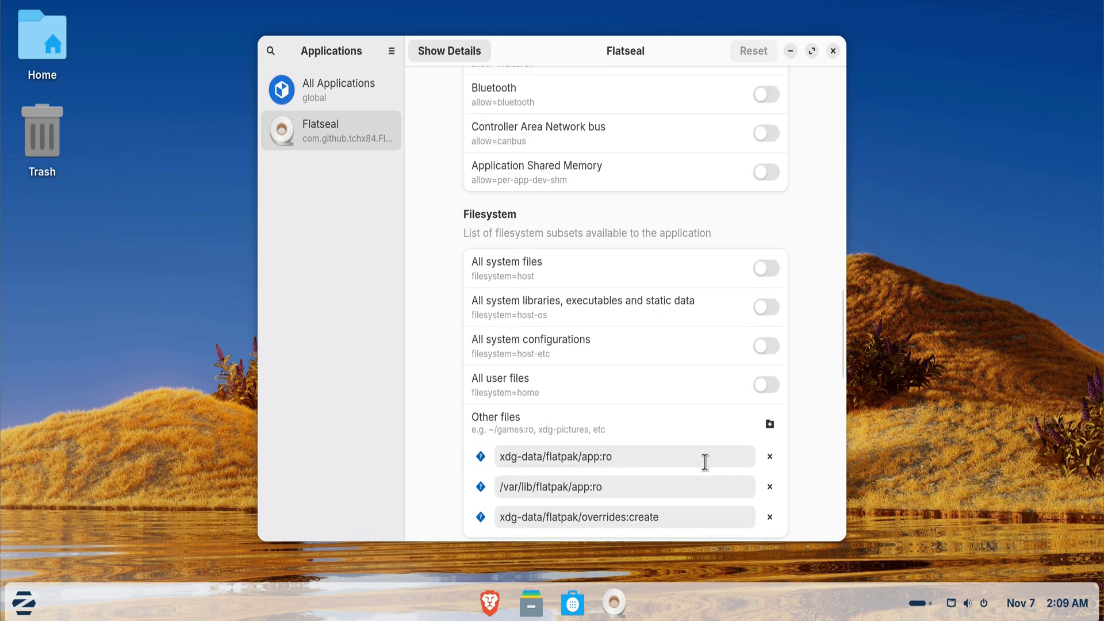
scroll(703, 461, "up", 3)
scroll(703, 461, "up", 3)
scroll(703, 461, "up", 3)
scroll(697, 459, "up", 4)
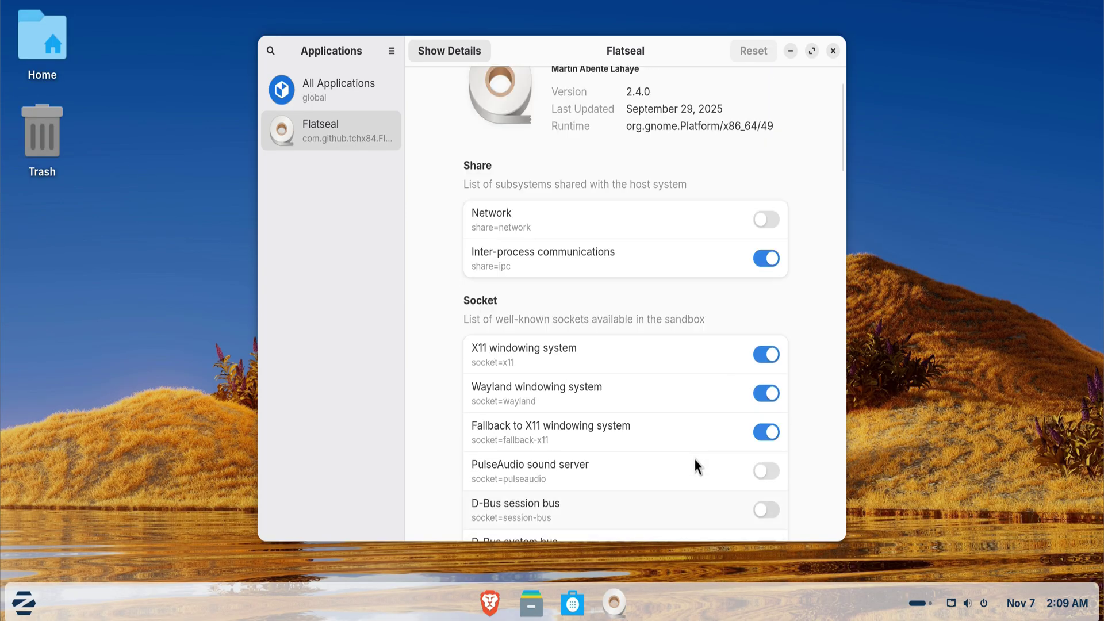
scroll(694, 458, "up", 2)
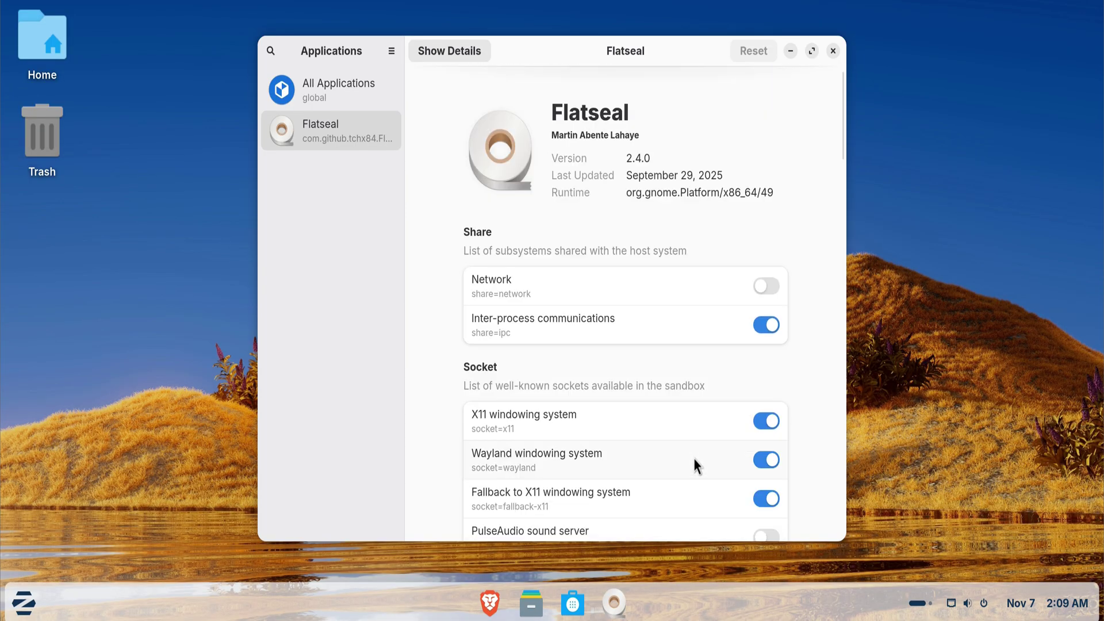
Close Flatseal after reviewing its Share, Socket, Device, Filesystem and Portals permissions.
left_click(833, 50)
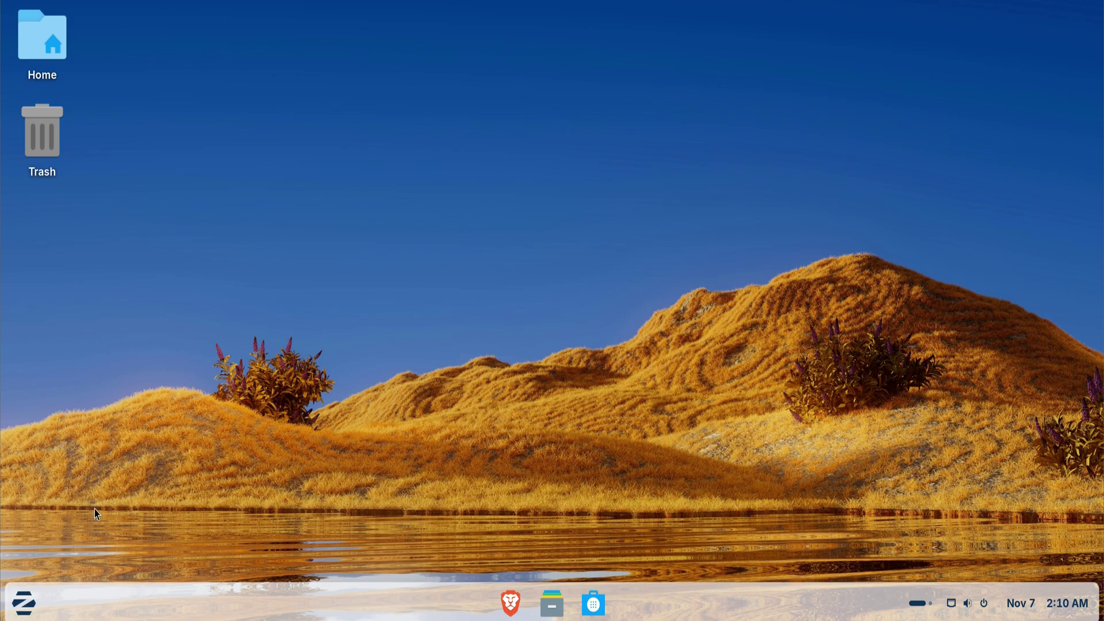
Switch off Automatic Device Location under Settings > Privacy & Security > Location.
left_click(24, 603)
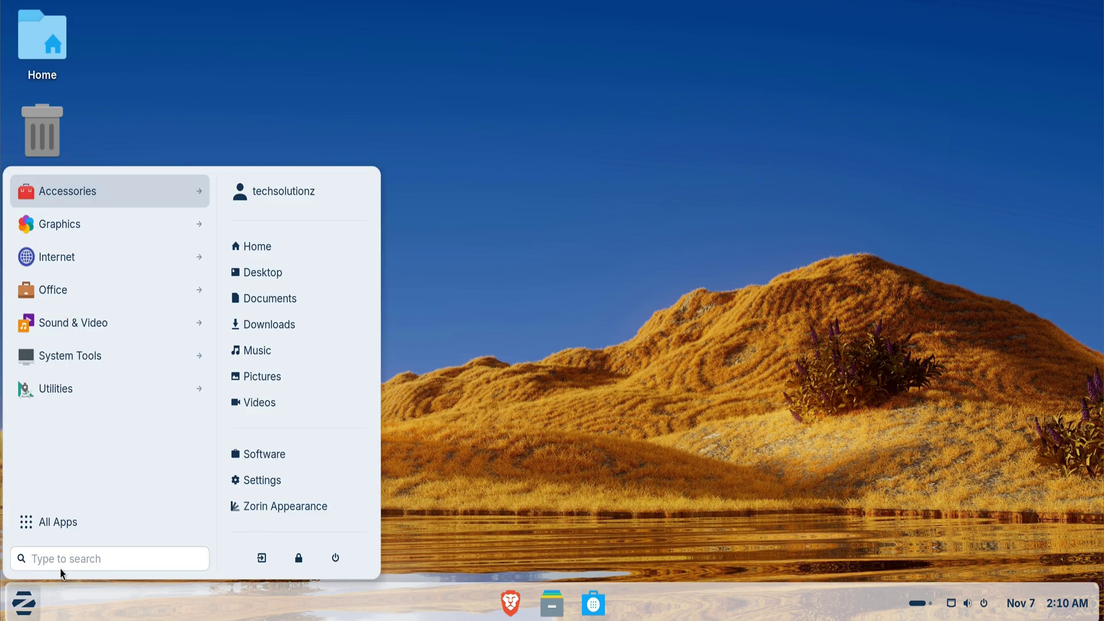
left_click(261, 480)
scroll(347, 350, "down", 1)
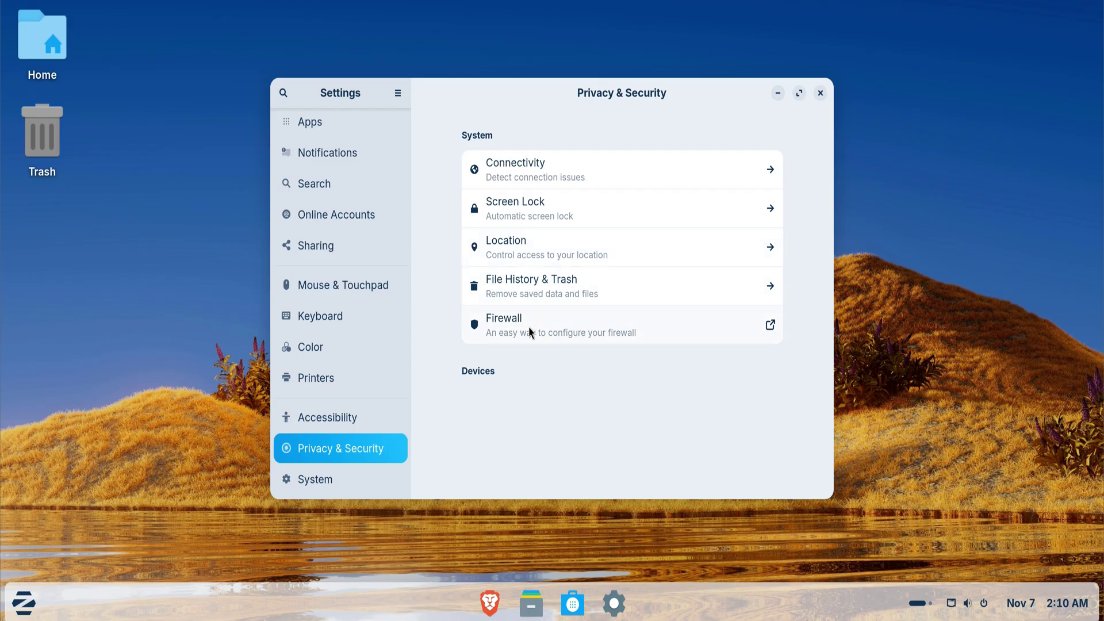
left_click(536, 249)
left_click(759, 143)
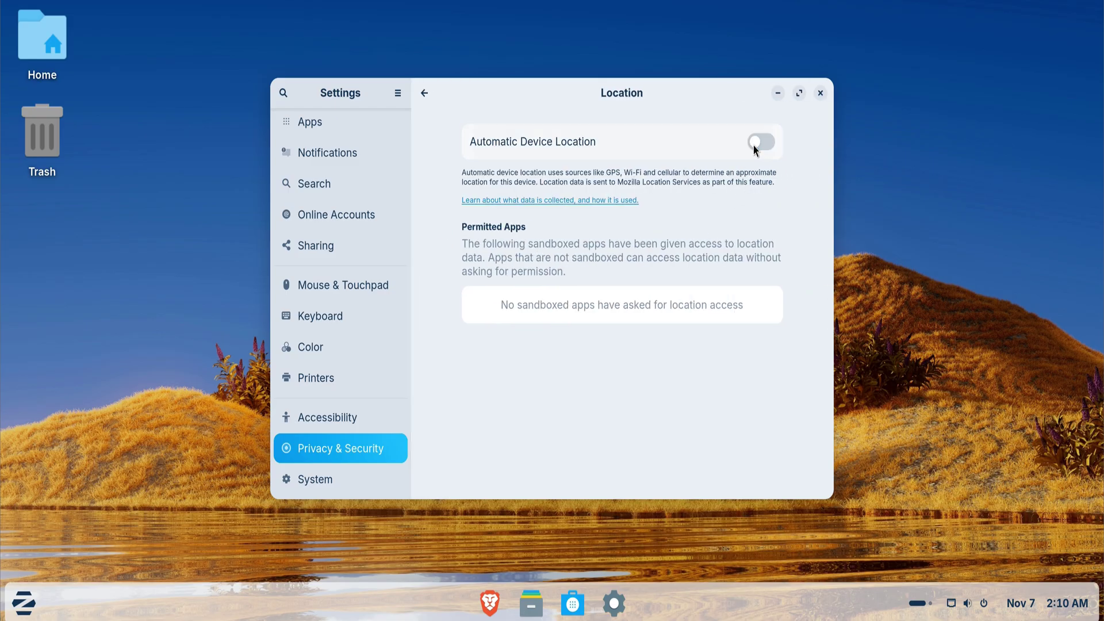
left_click(424, 92)
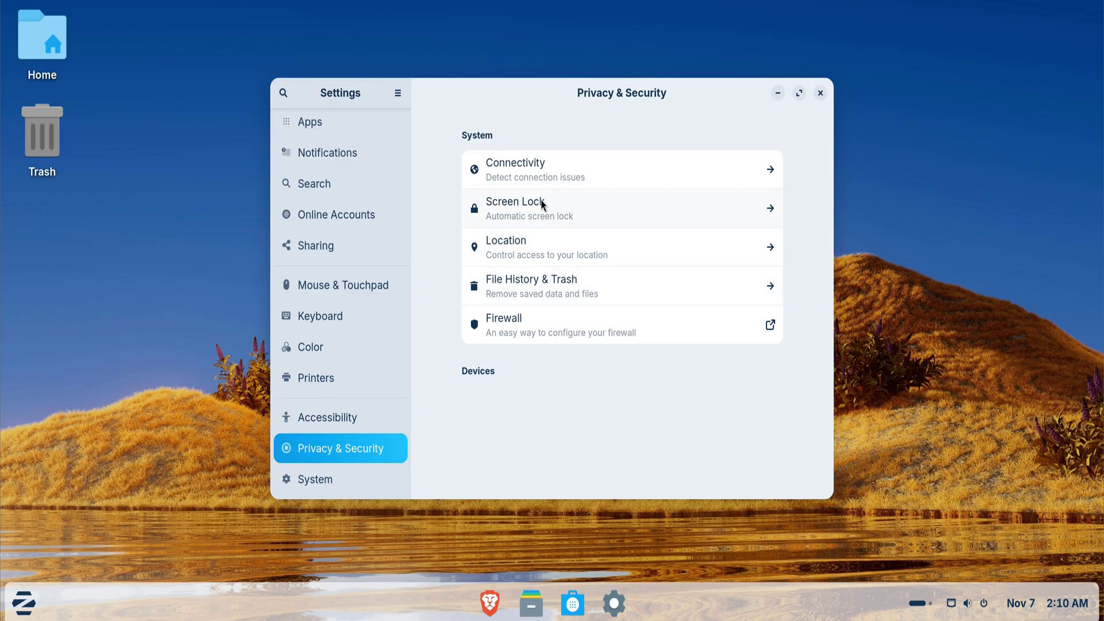
Turn off File History under File History & Trash, dismissing the clear-history prompt.
left_click(534, 281)
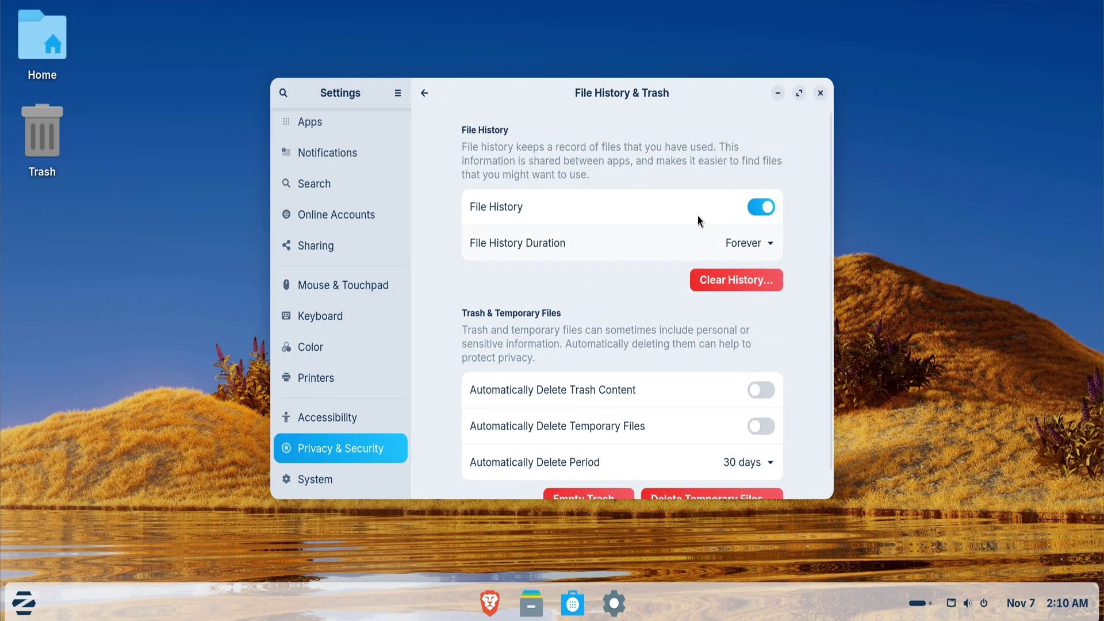
left_click(758, 204)
scroll(752, 265, "down", 1)
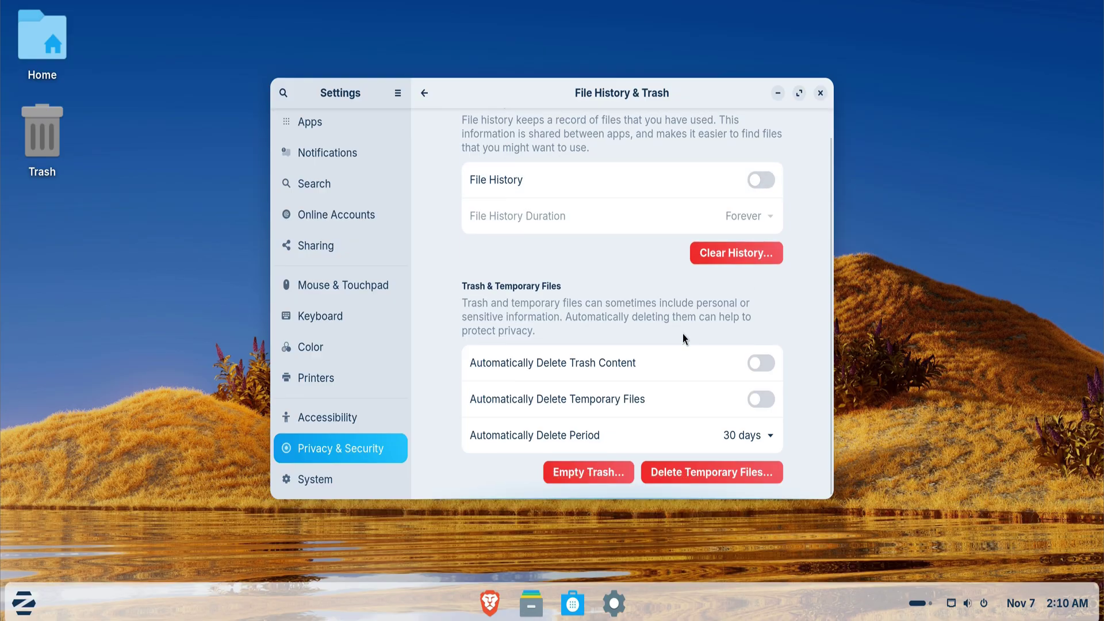
left_click(735, 253)
left_click(632, 326)
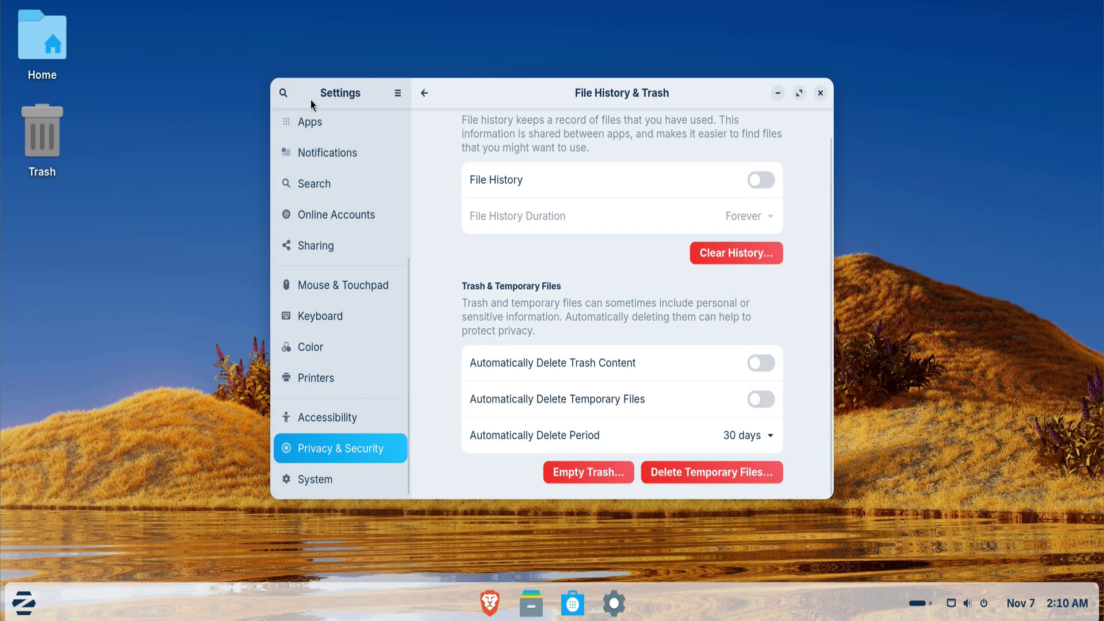
left_click(422, 93)
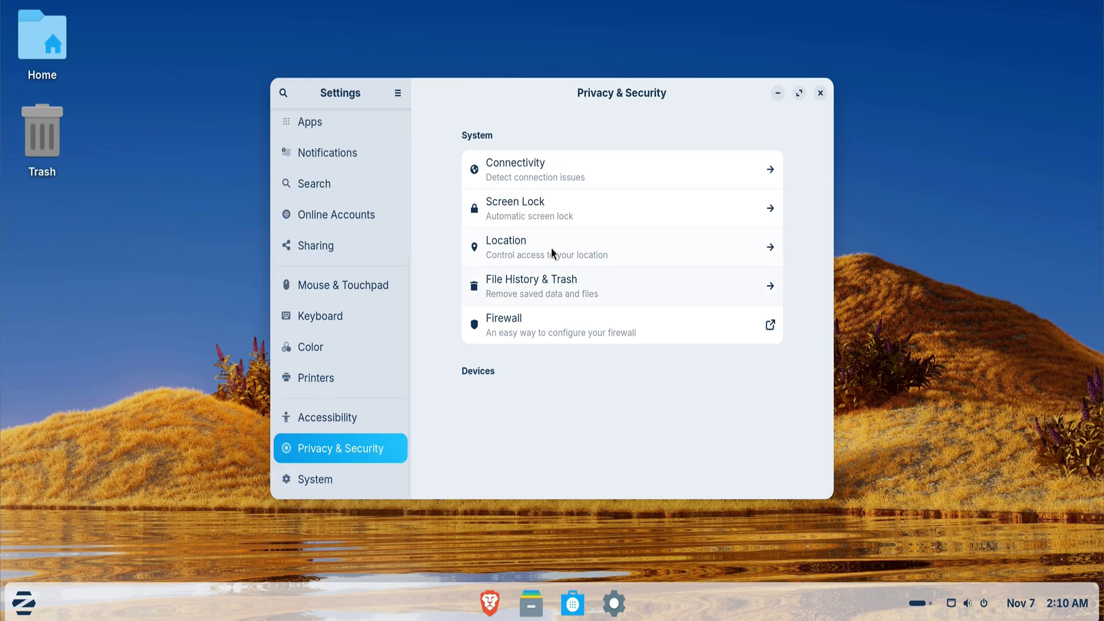
Try a 30-second screen lock delay, then revert it to Screen Turns Off.
left_click(554, 206)
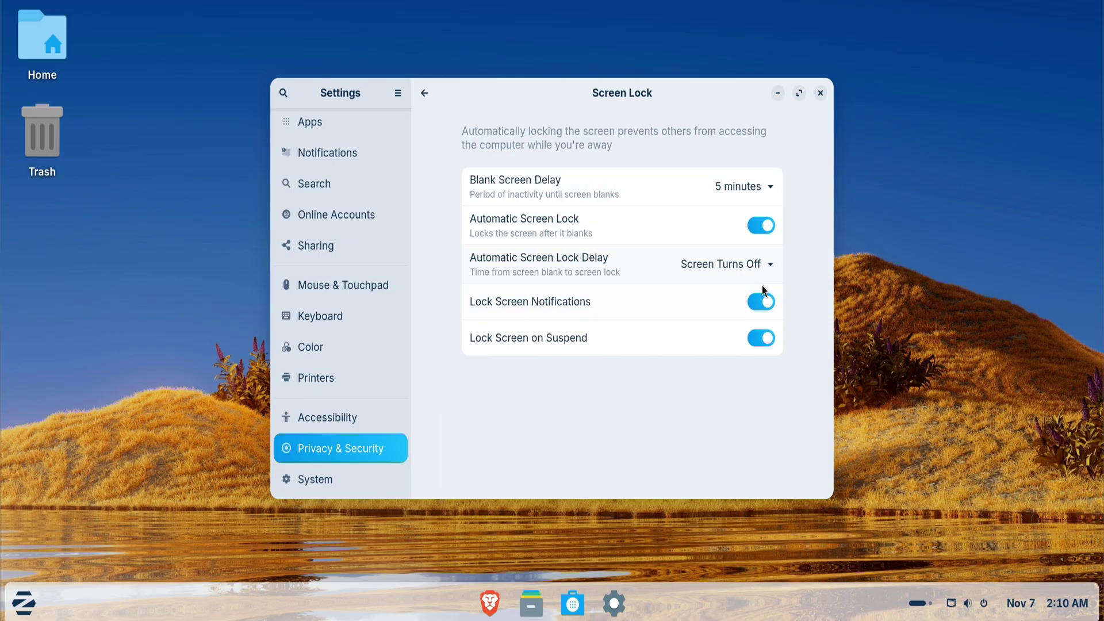
left_click(768, 265)
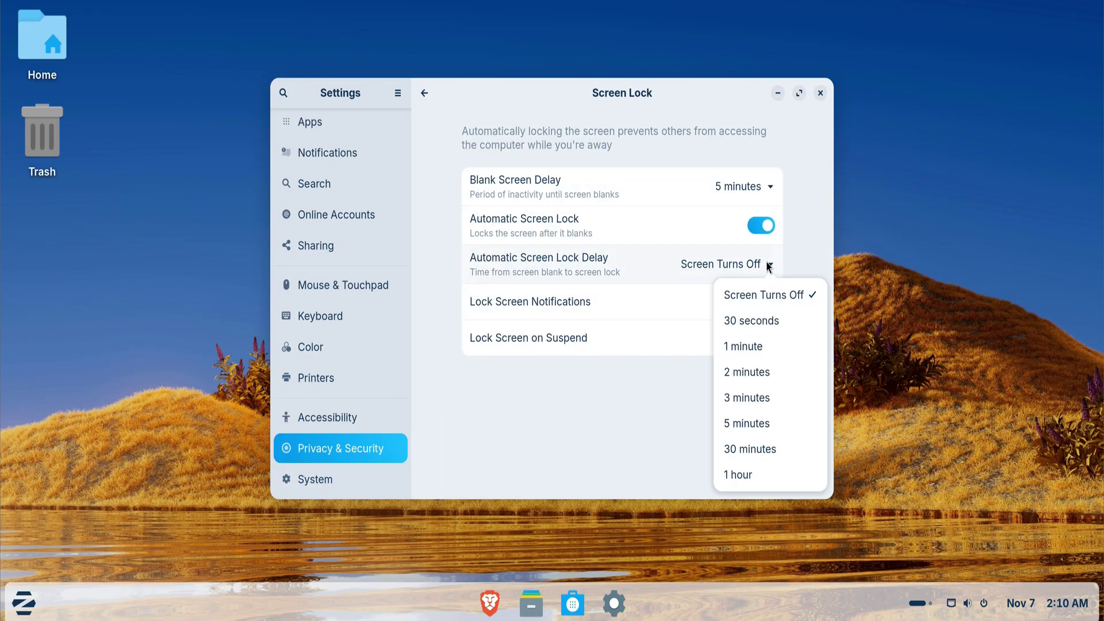
left_click(755, 322)
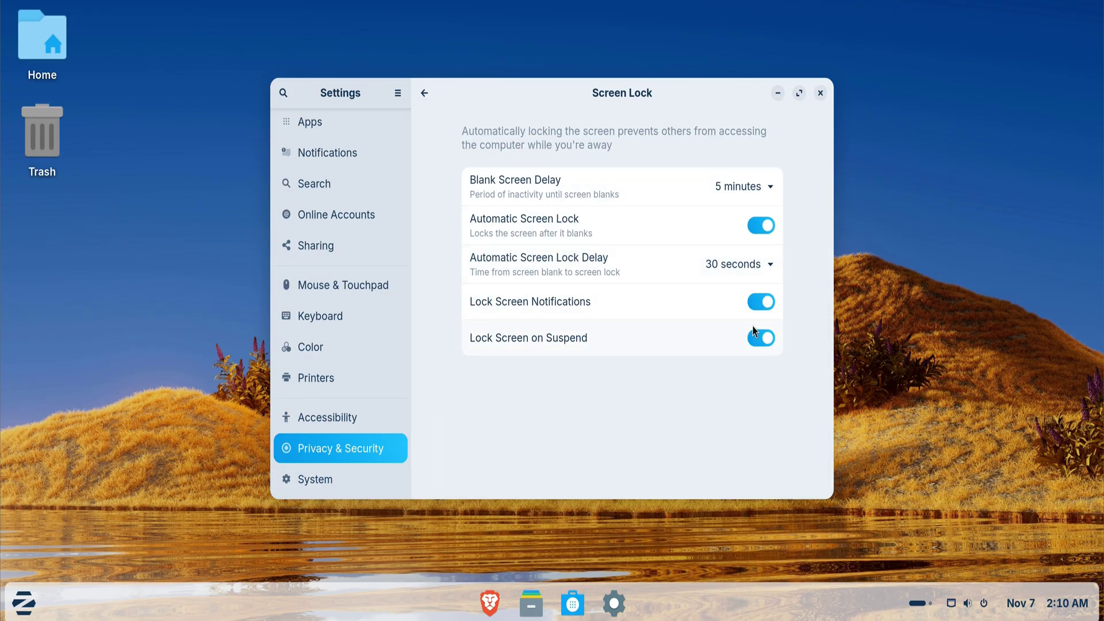
left_click(759, 272)
left_click(763, 295)
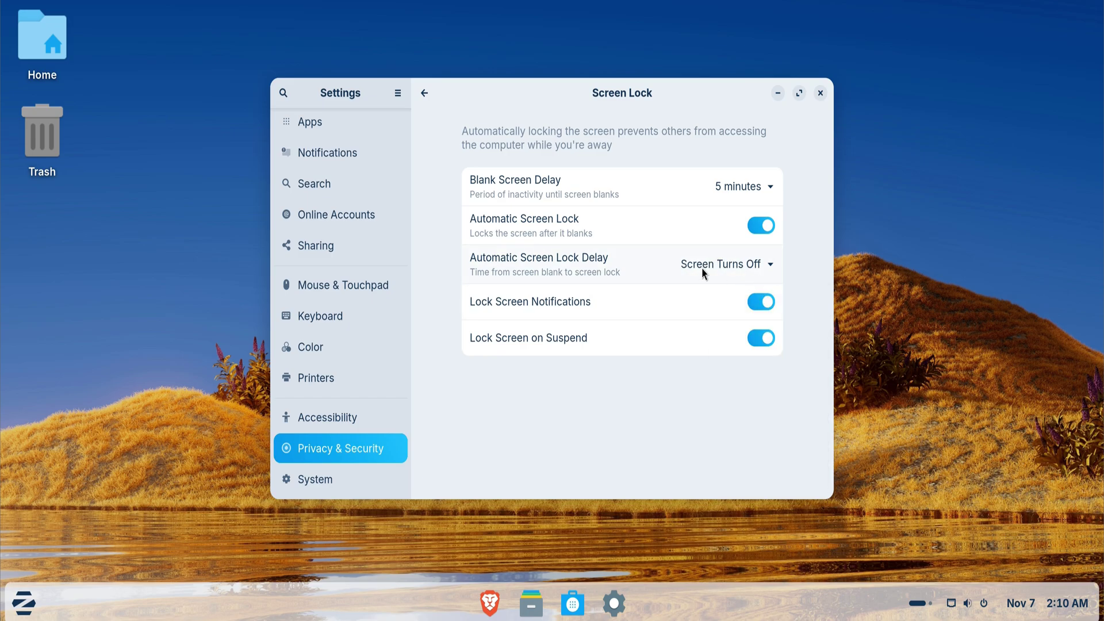
left_click(423, 94)
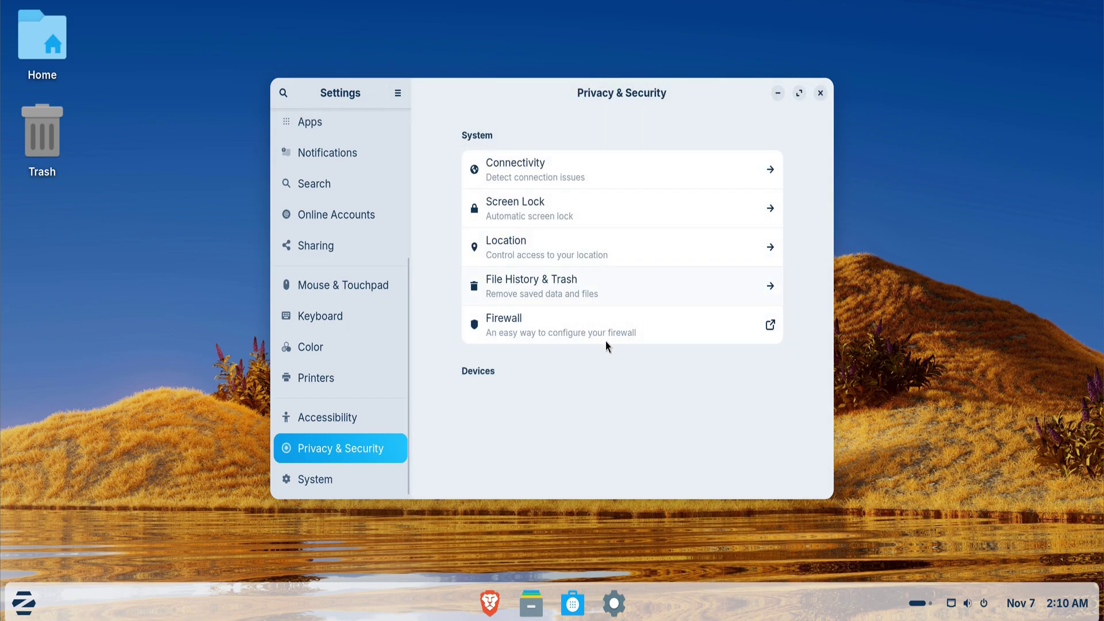
left_click(820, 94)
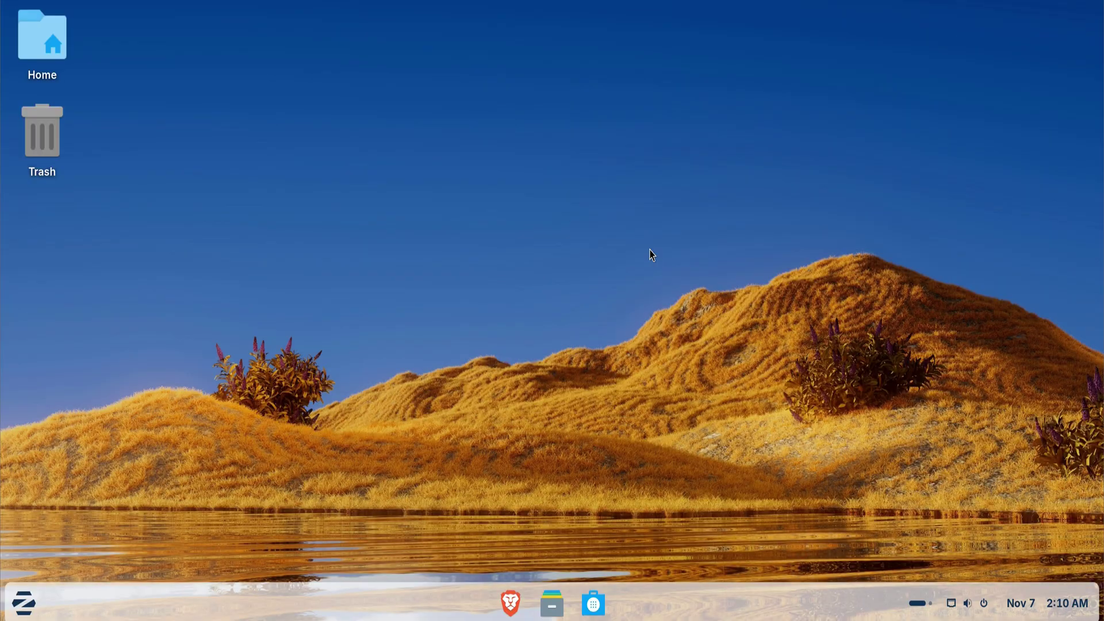
left_click(23, 603)
type("b")
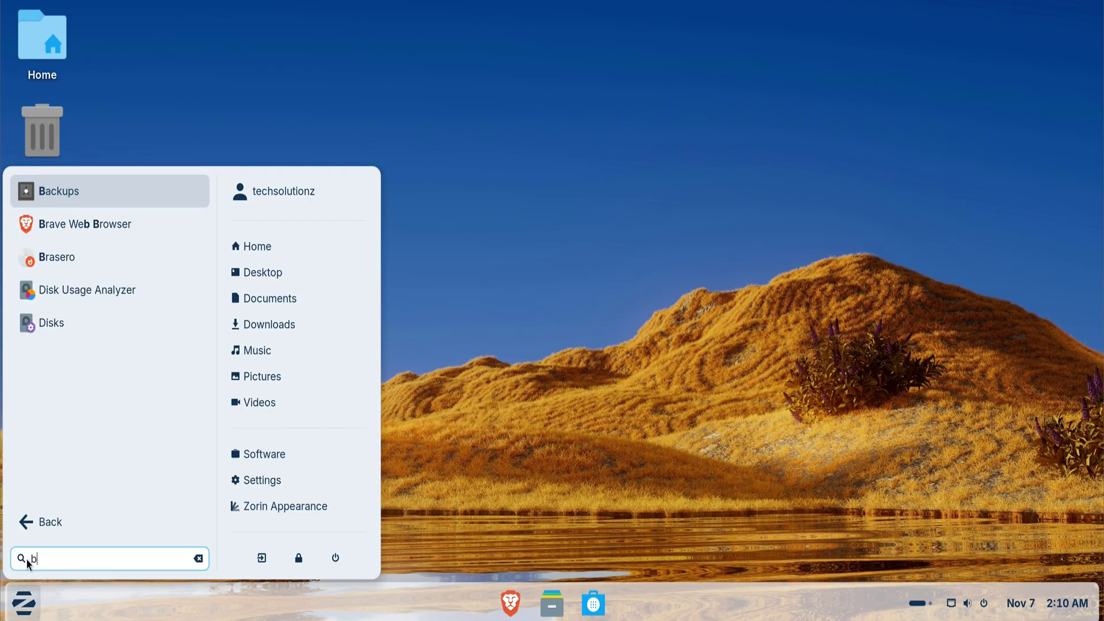
left_click(62, 191)
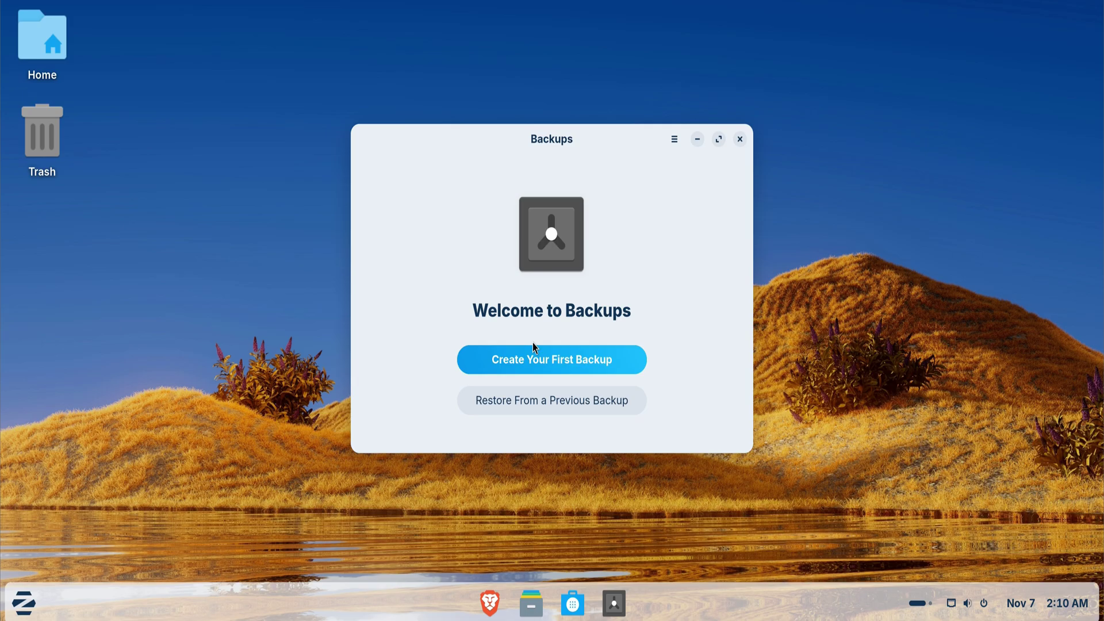
left_click(674, 139)
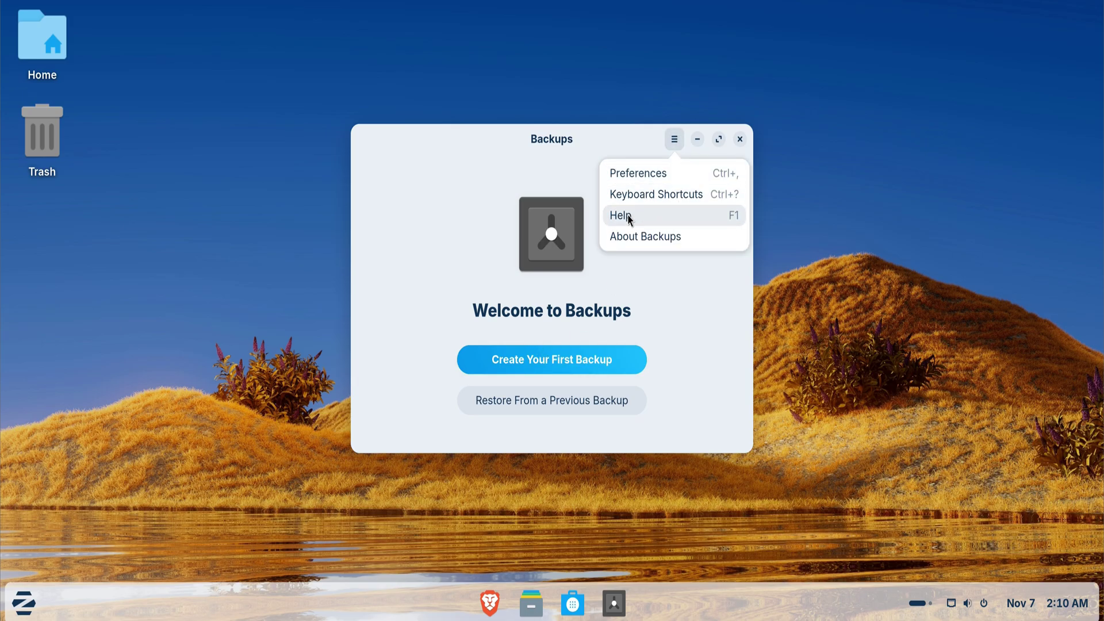
left_click(625, 244)
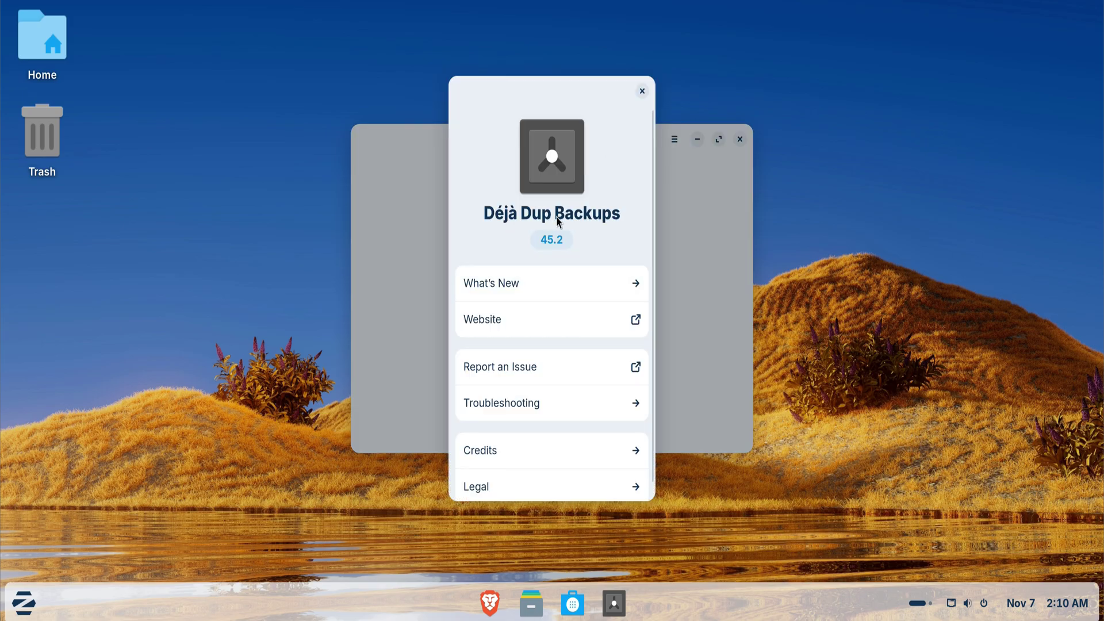
left_click(642, 91)
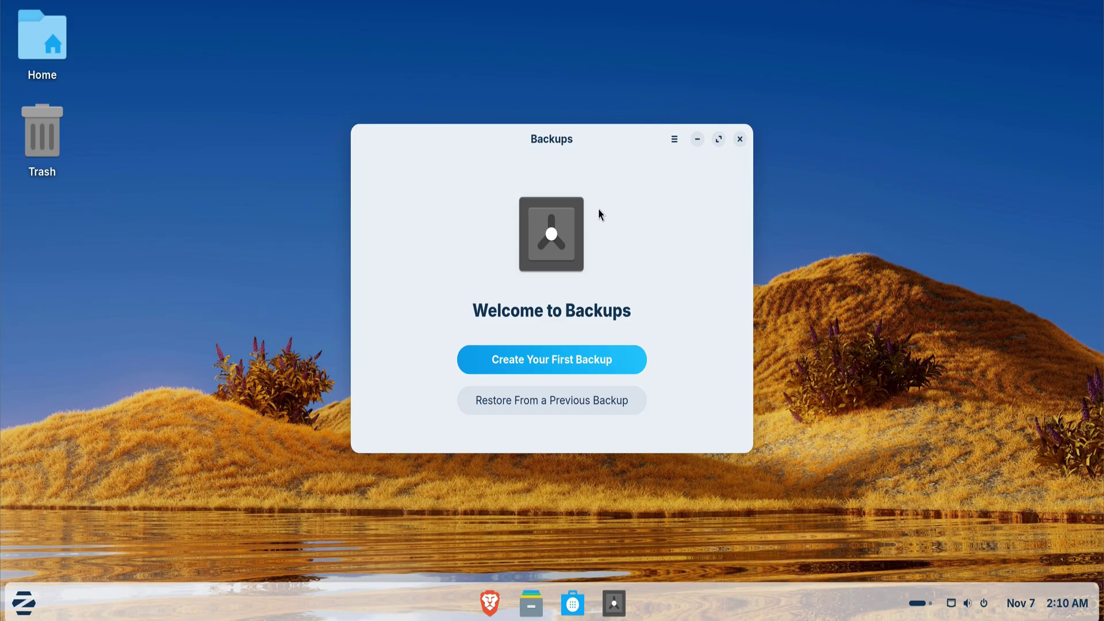
left_click(547, 356)
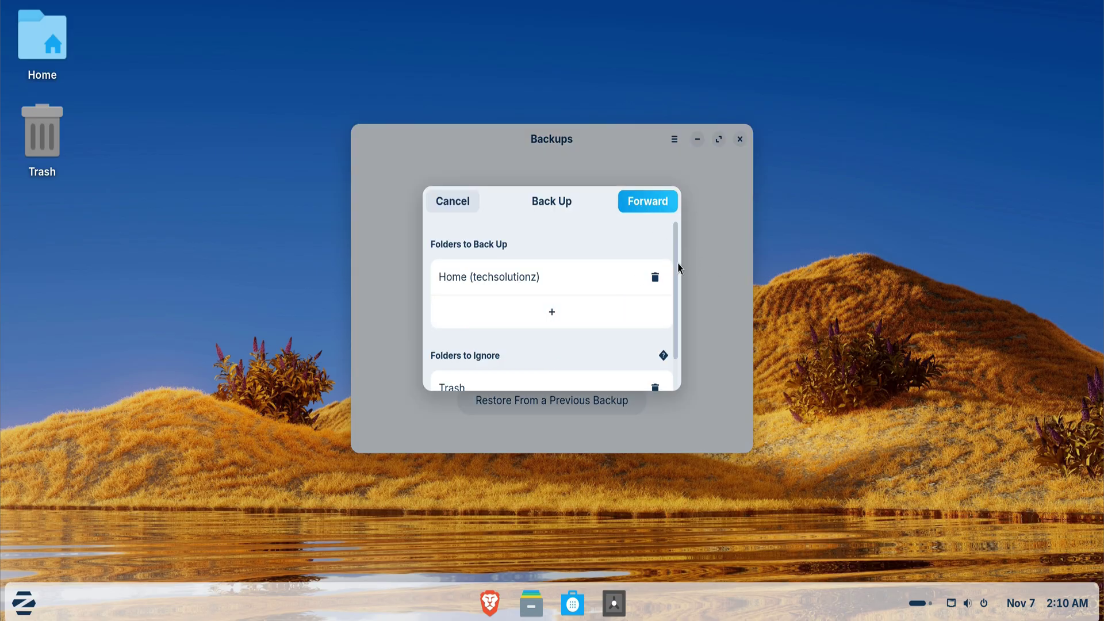
scroll(665, 347, "down", 2)
scroll(665, 347, "up", 2)
left_click(646, 206)
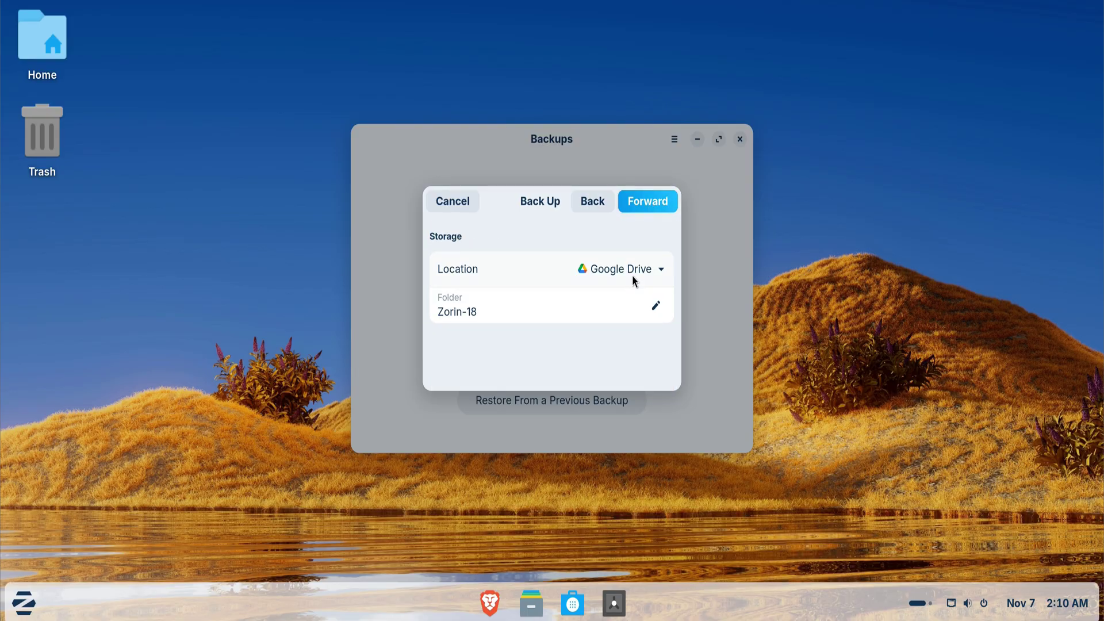
left_click(661, 268)
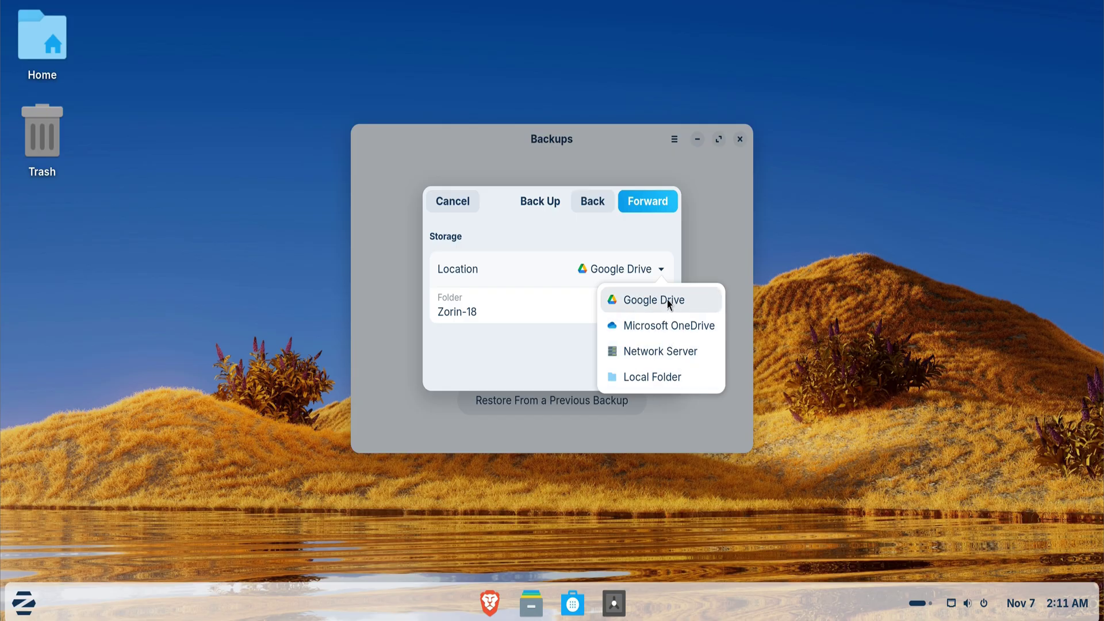
left_click(667, 244)
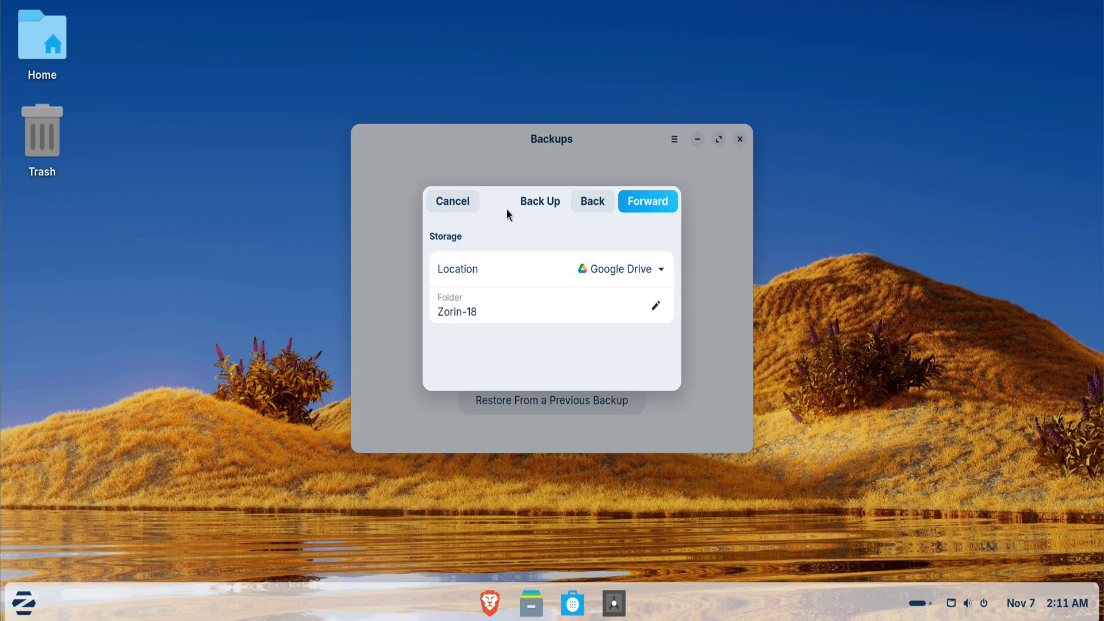
left_click(464, 203)
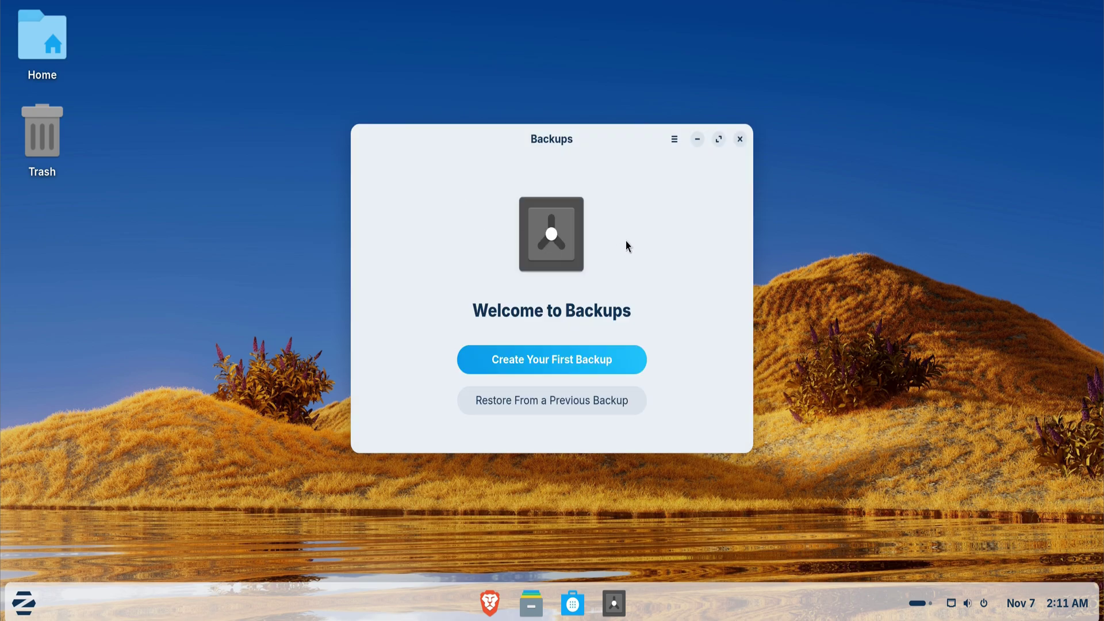
left_click(738, 139)
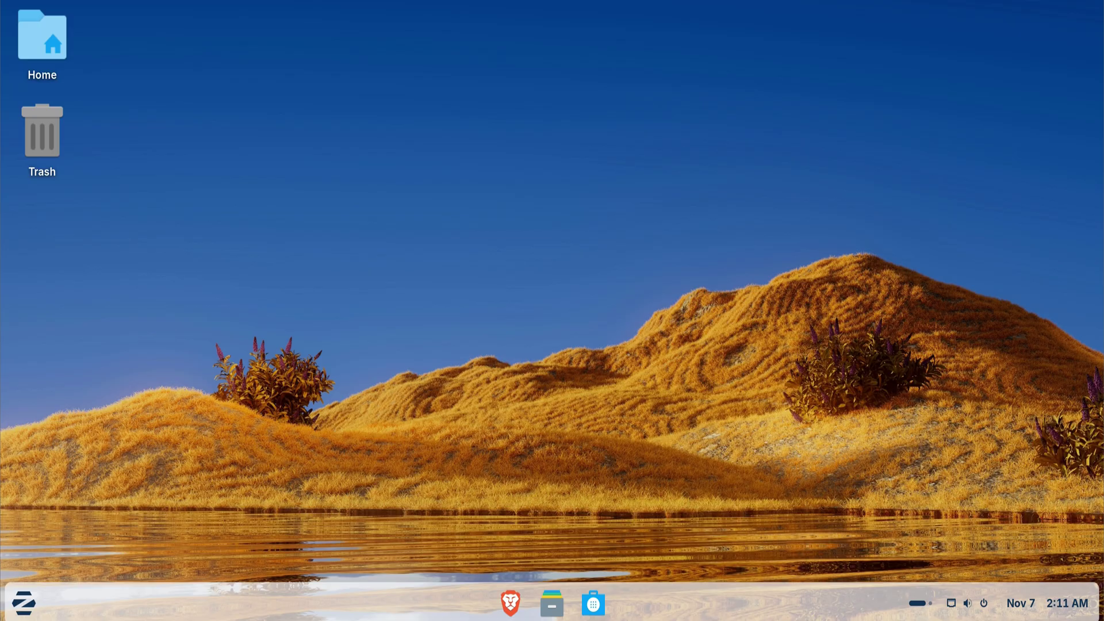
Enable the 'Proprietary drivers for devices (restricted)' source in Software & Updates.
left_click(23, 601)
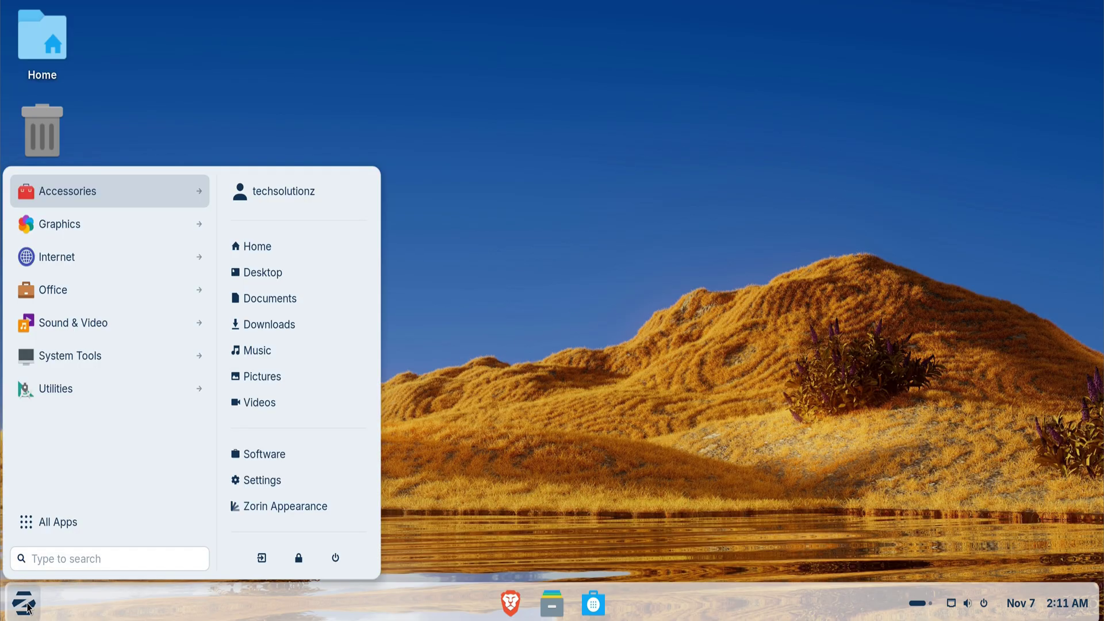
type("sof")
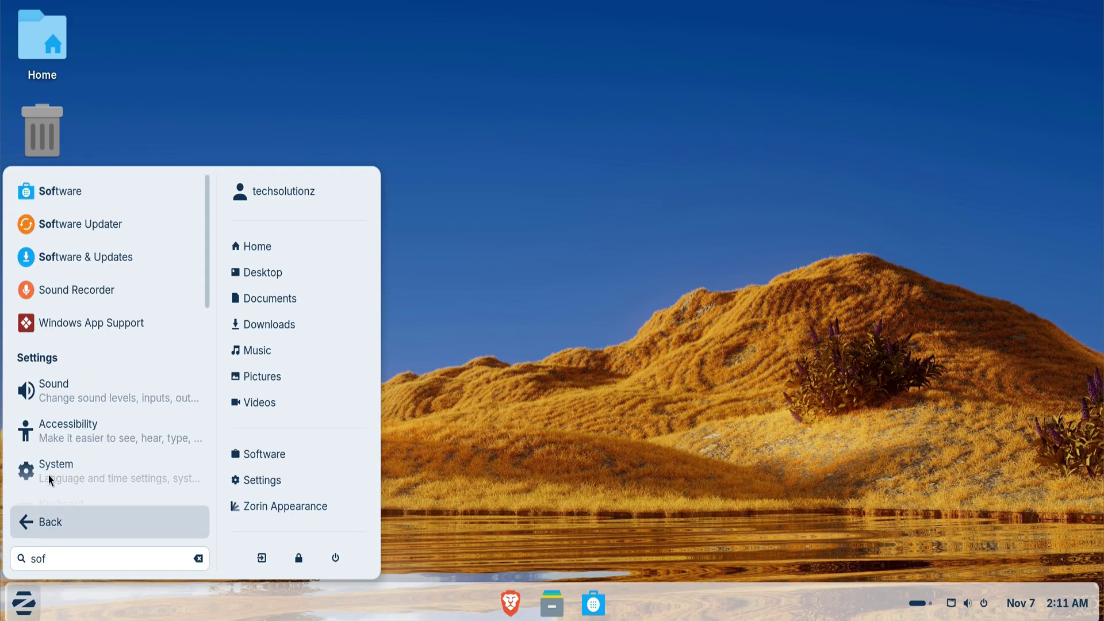
left_click(102, 257)
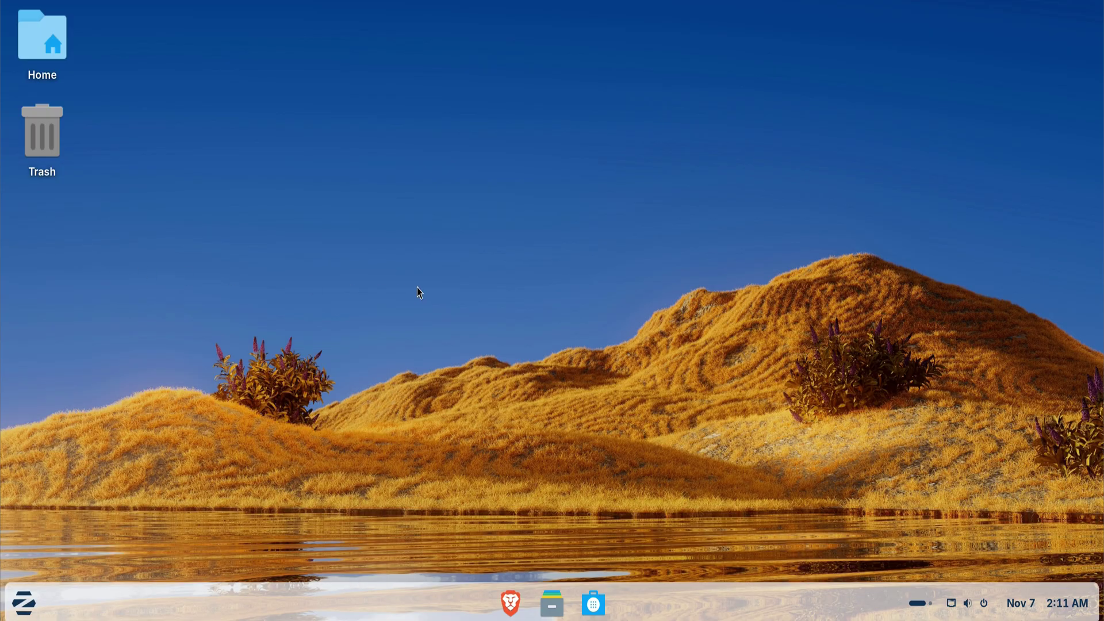
left_click(355, 225)
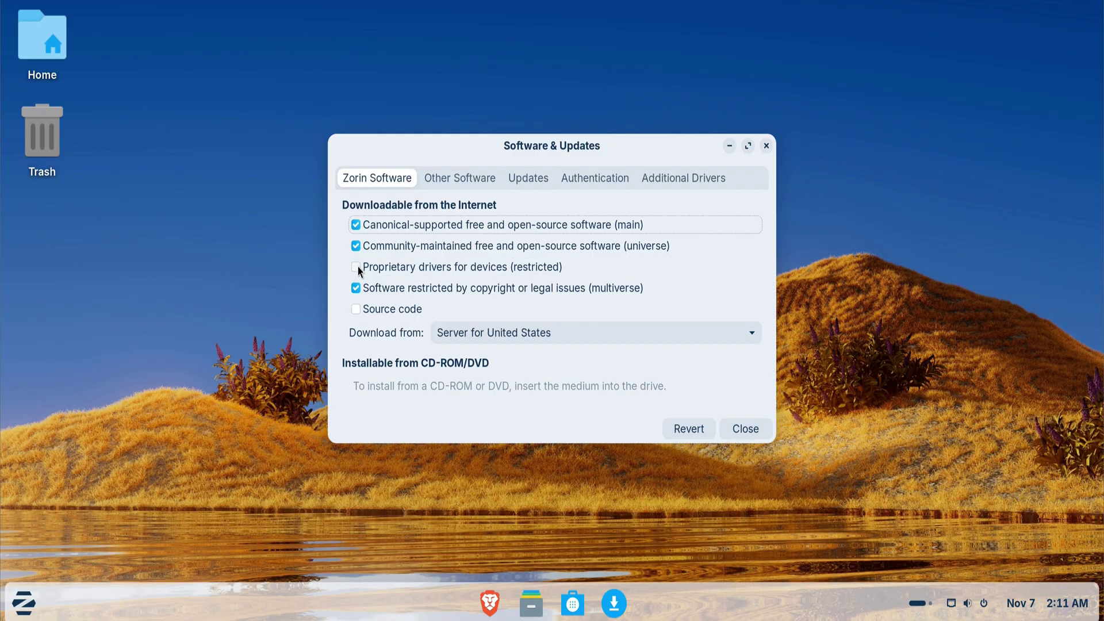
left_click(356, 267)
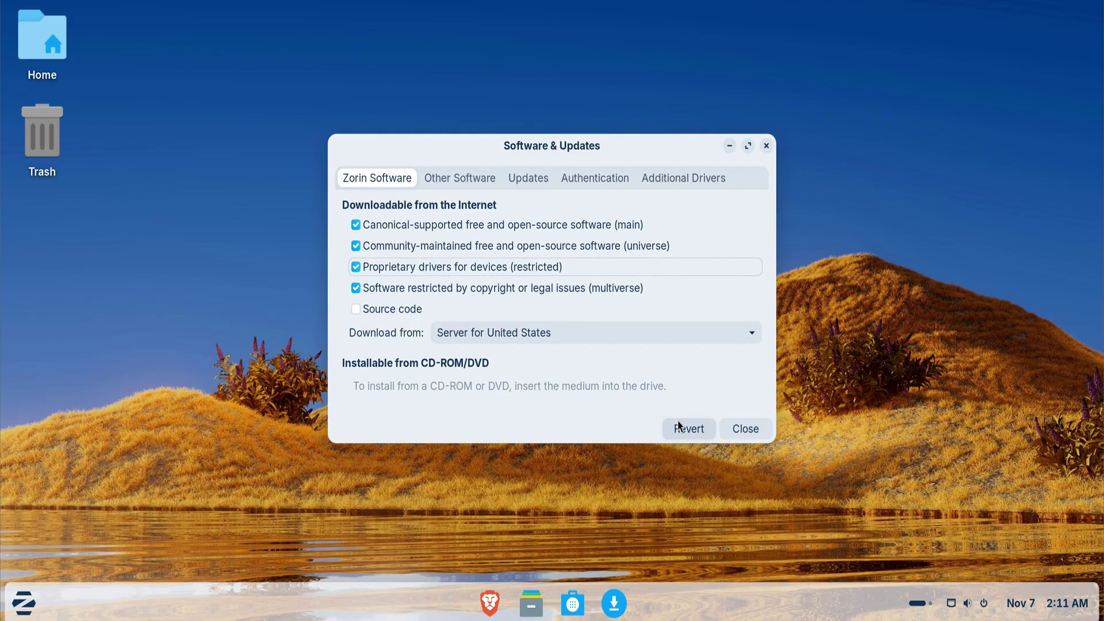
Close Software & Updates and reload the available software information.
left_click(745, 429)
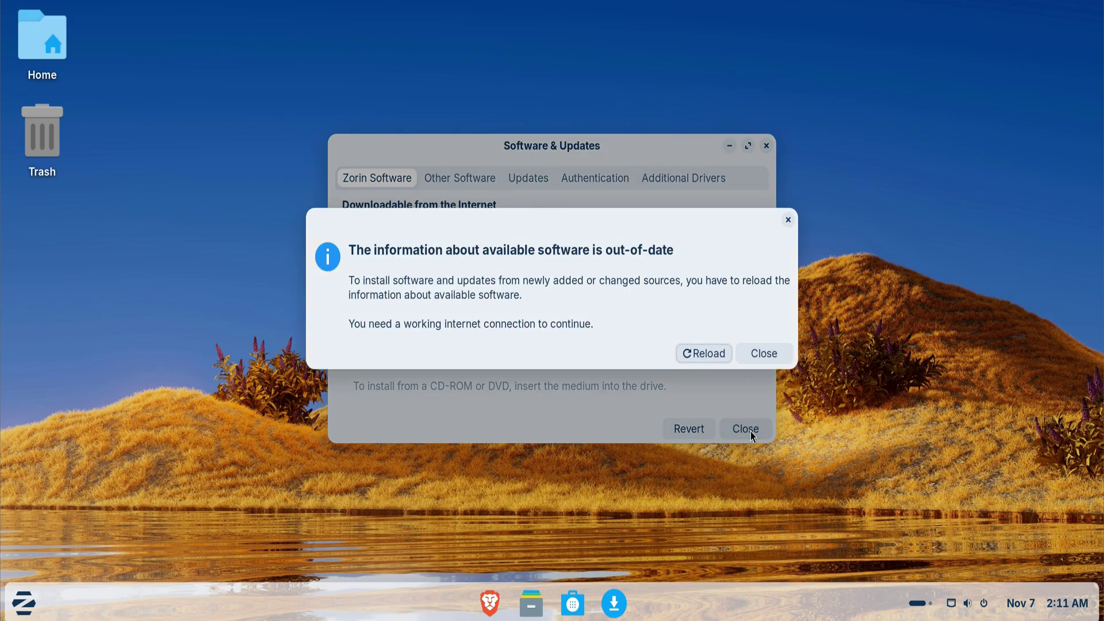
left_click(703, 353)
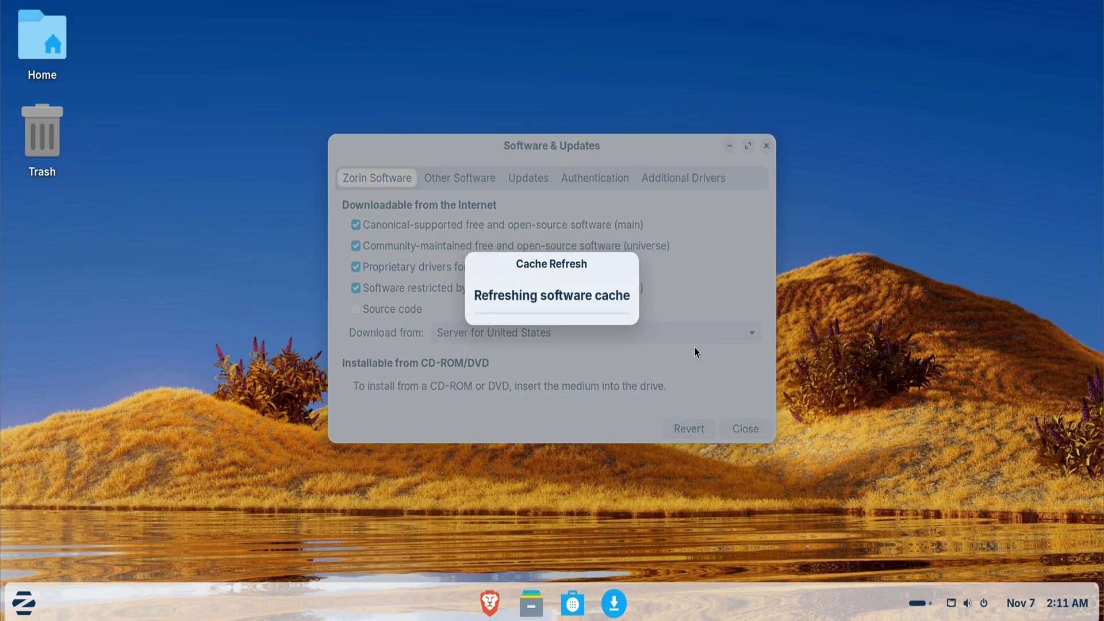